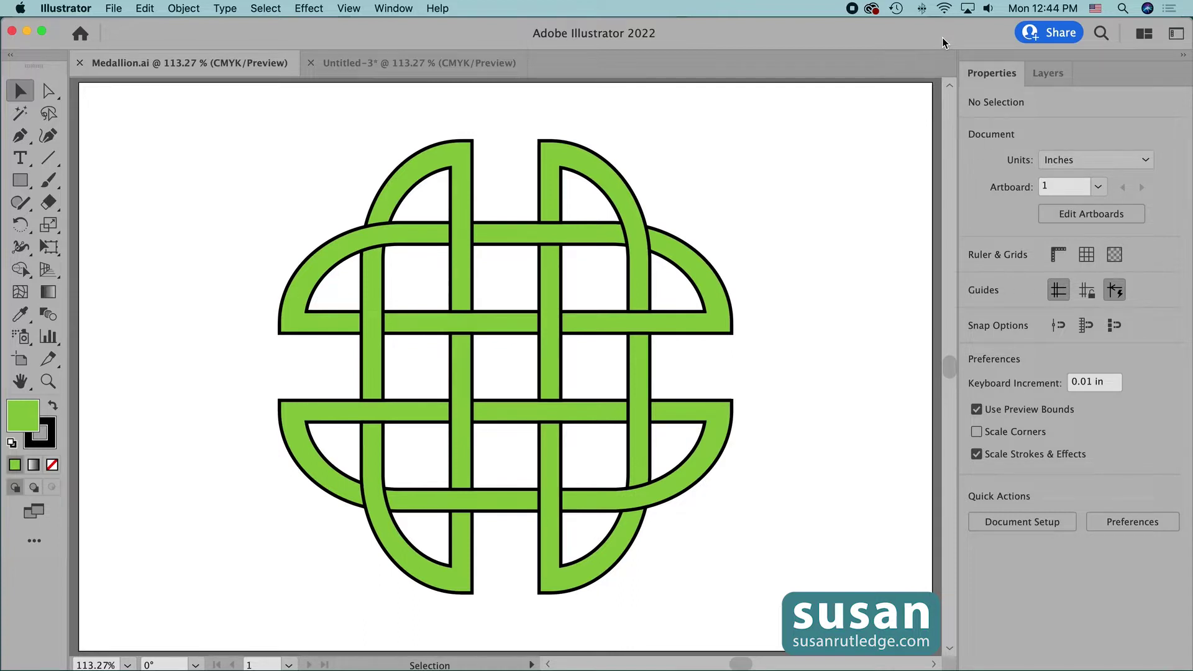
- Bring the blank Untitled-3 document forward in place of Medallion.ai
click(470, 68)
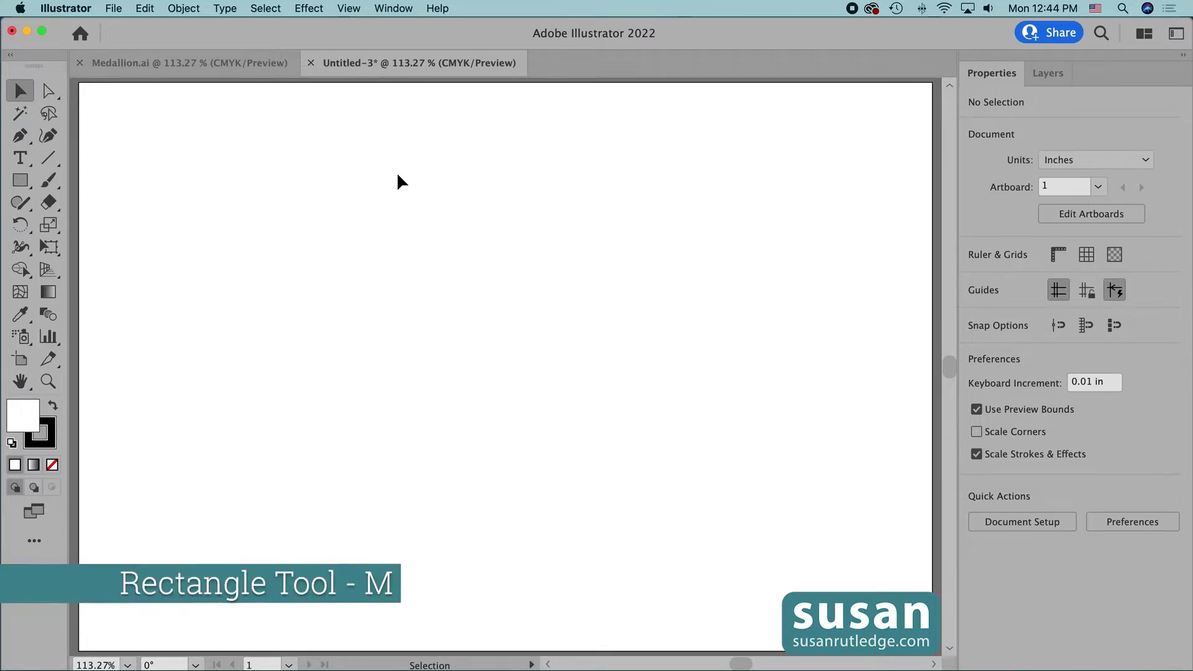
- Draw a rectangle exactly 8 in wide and 2 in tall on the Untitled-3 artboard
key(m)
click(233, 217)
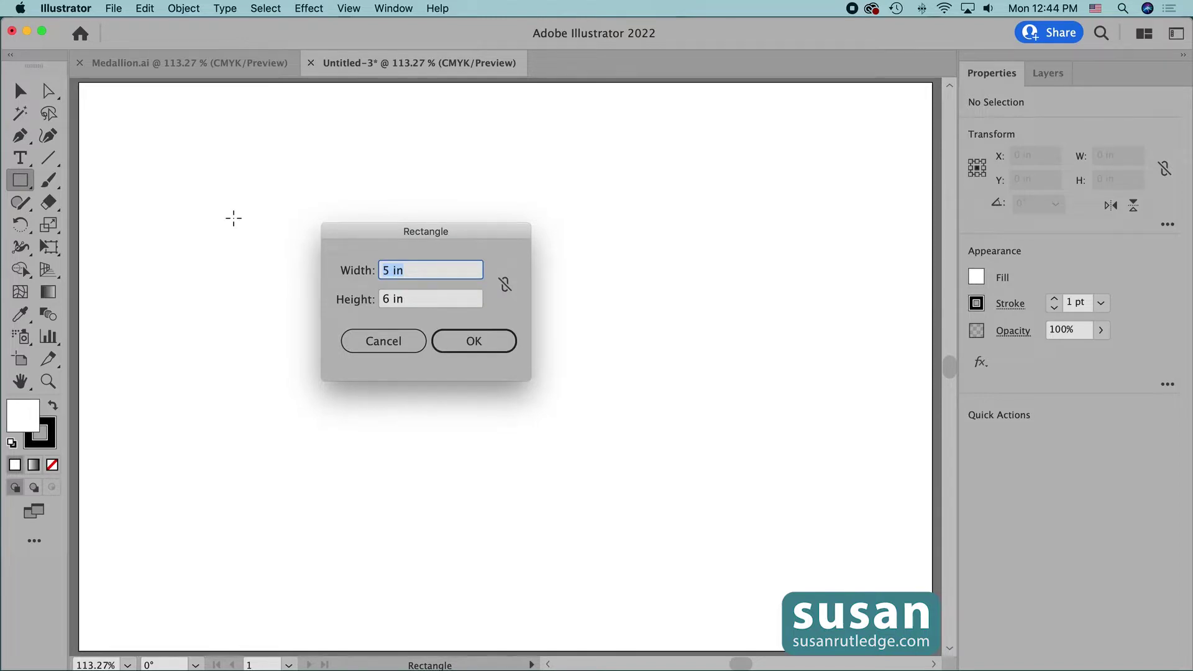
text(8)
key(Tab)
text(2)
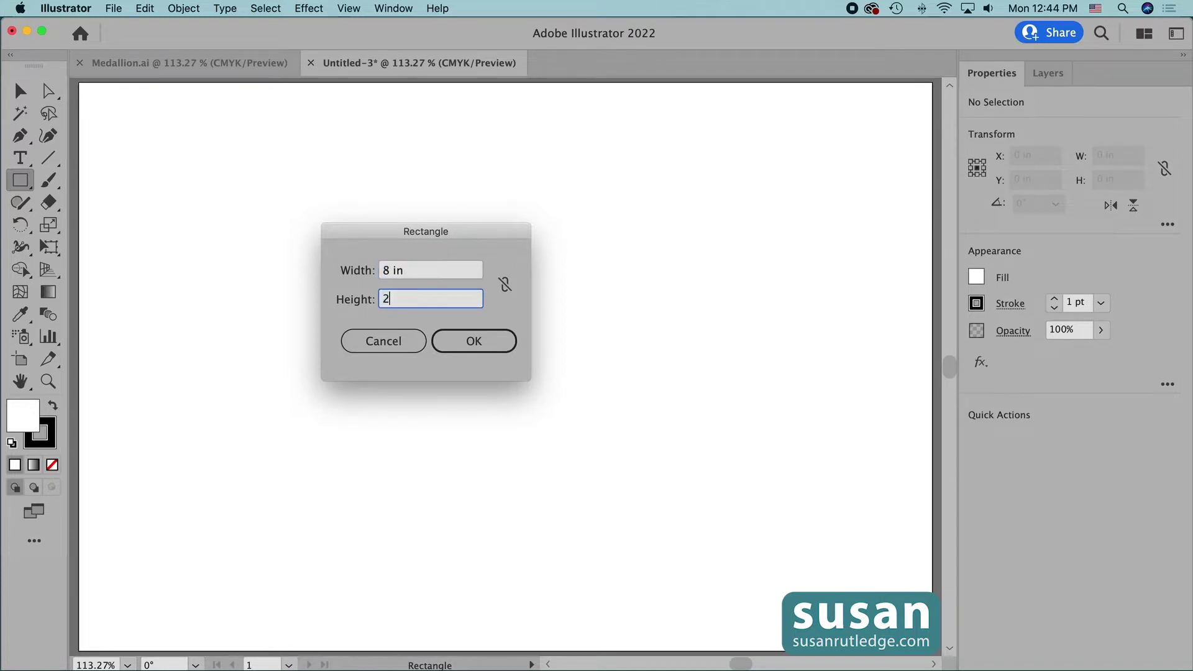
click(493, 343)
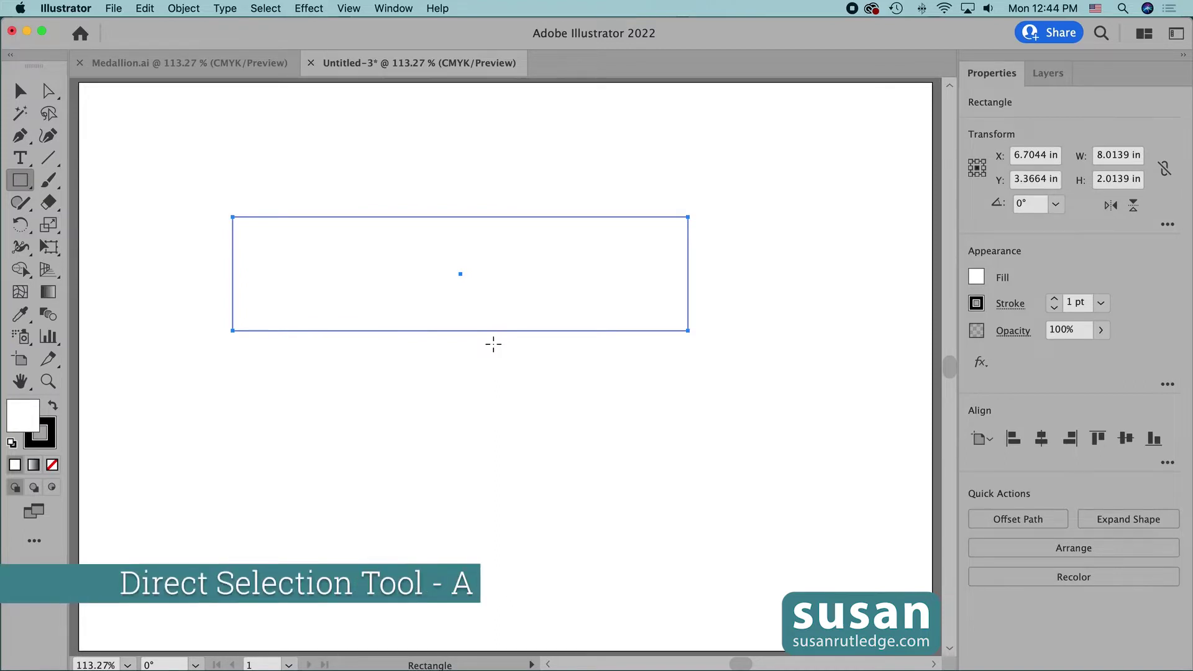
- Select the rectangle's top-left and top-right anchors and round them to a 2 in radius
key(a)
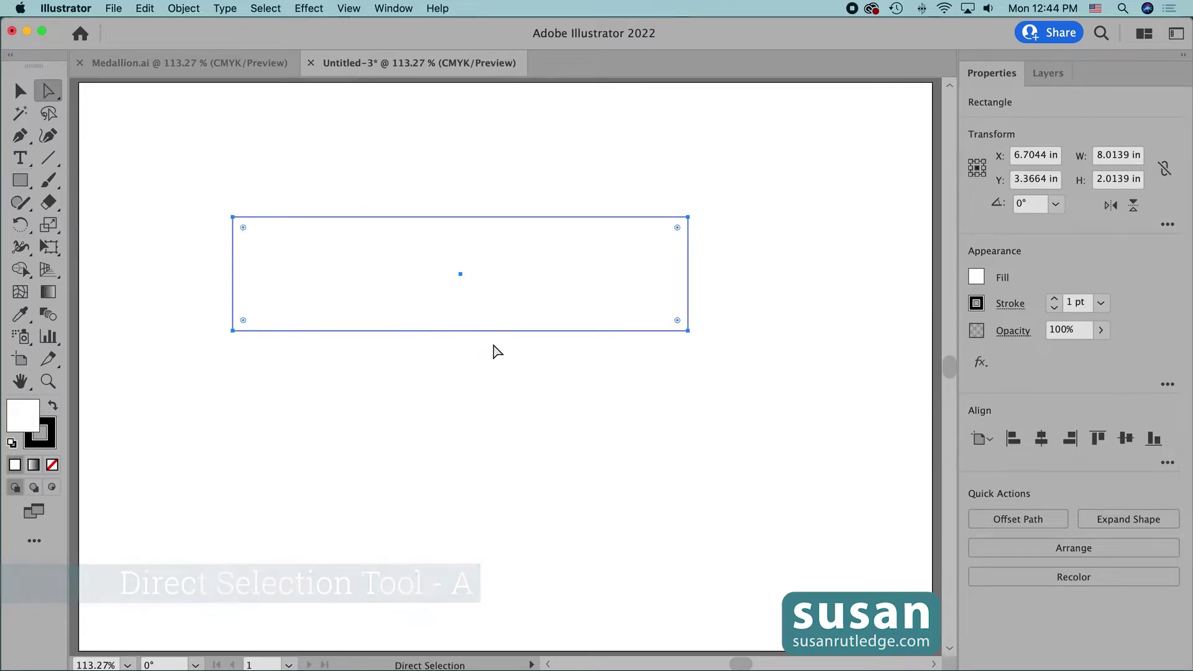
click(233, 217)
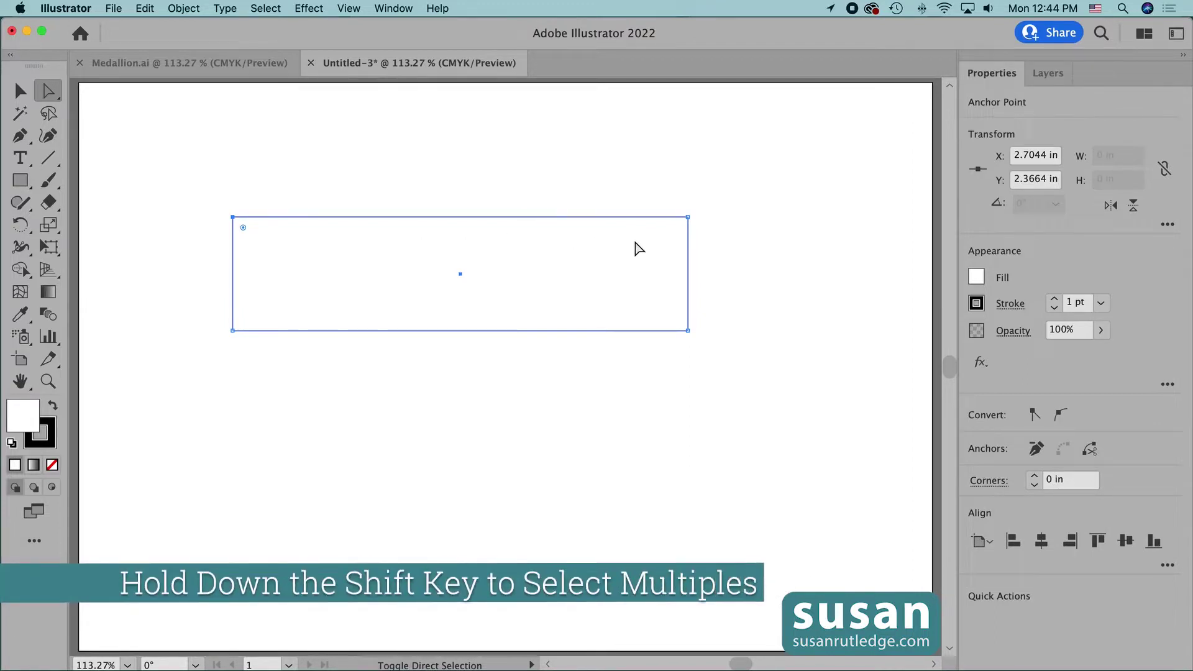
shift+click(688, 218)
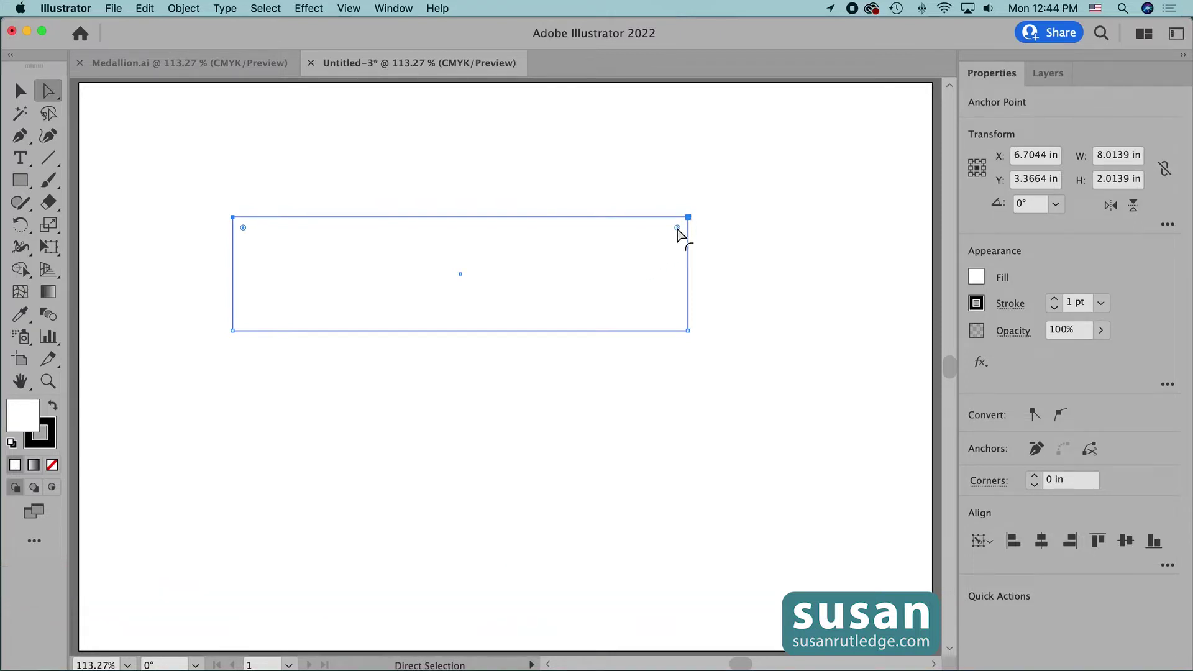
drag(677, 229, 500, 310)
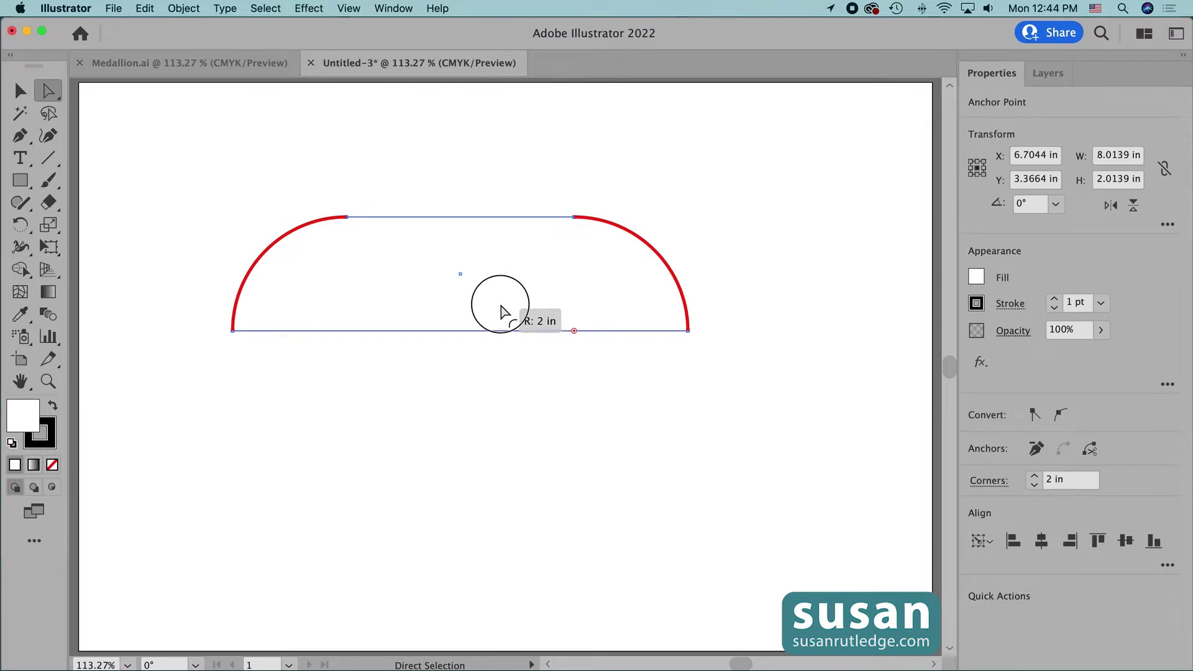
drag(500, 311, 501, 310)
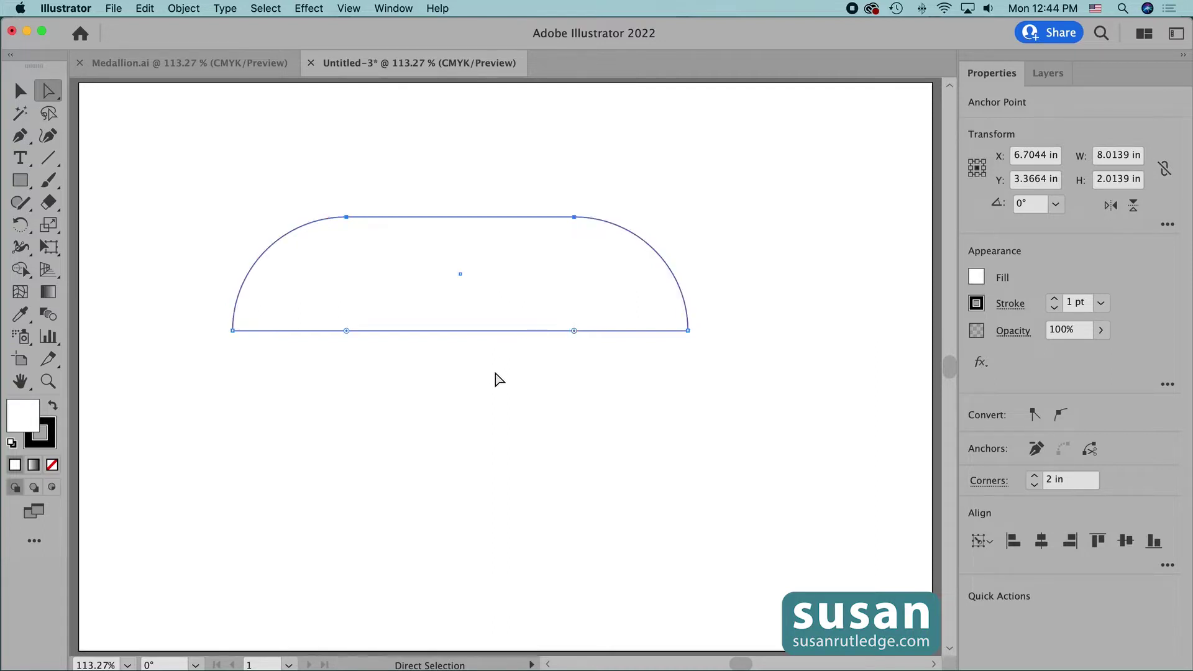
- Remove the dome's fill and give it a 35 pt stroke
click(976, 279)
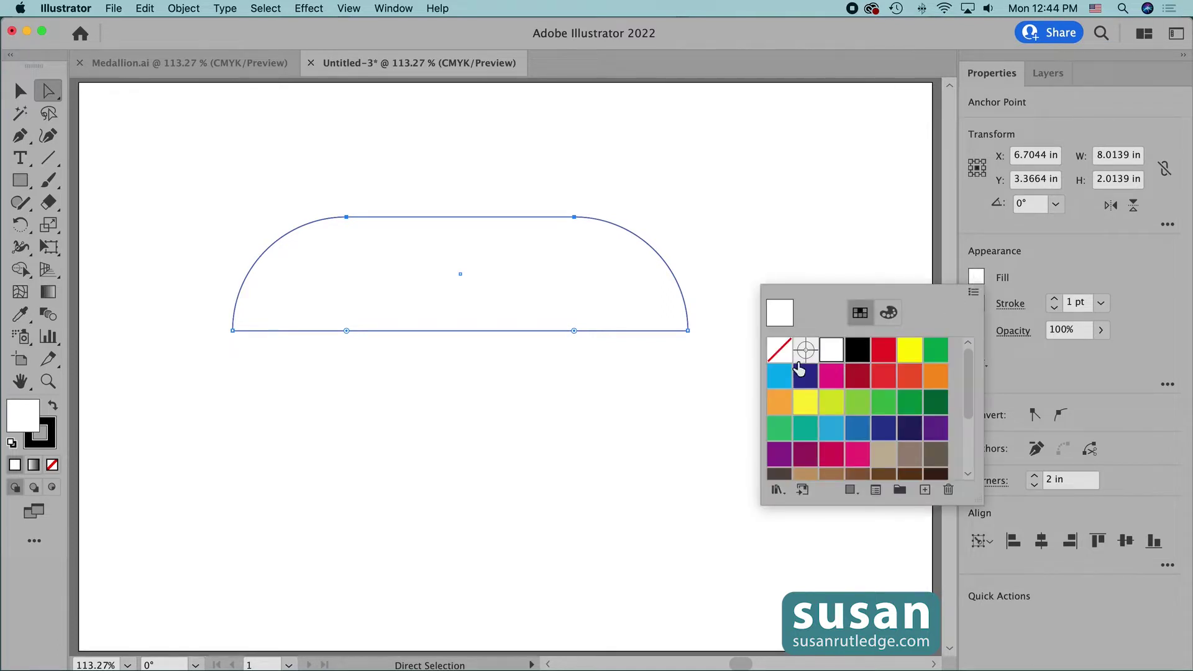
click(780, 350)
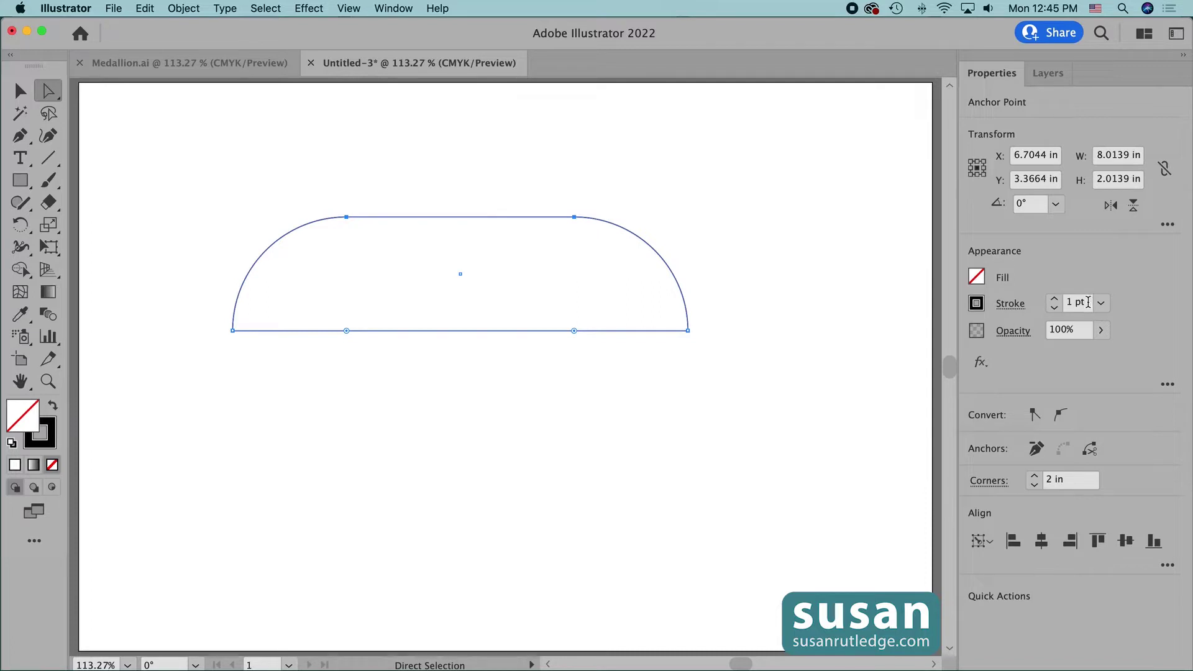
click(1066, 306)
text(35)
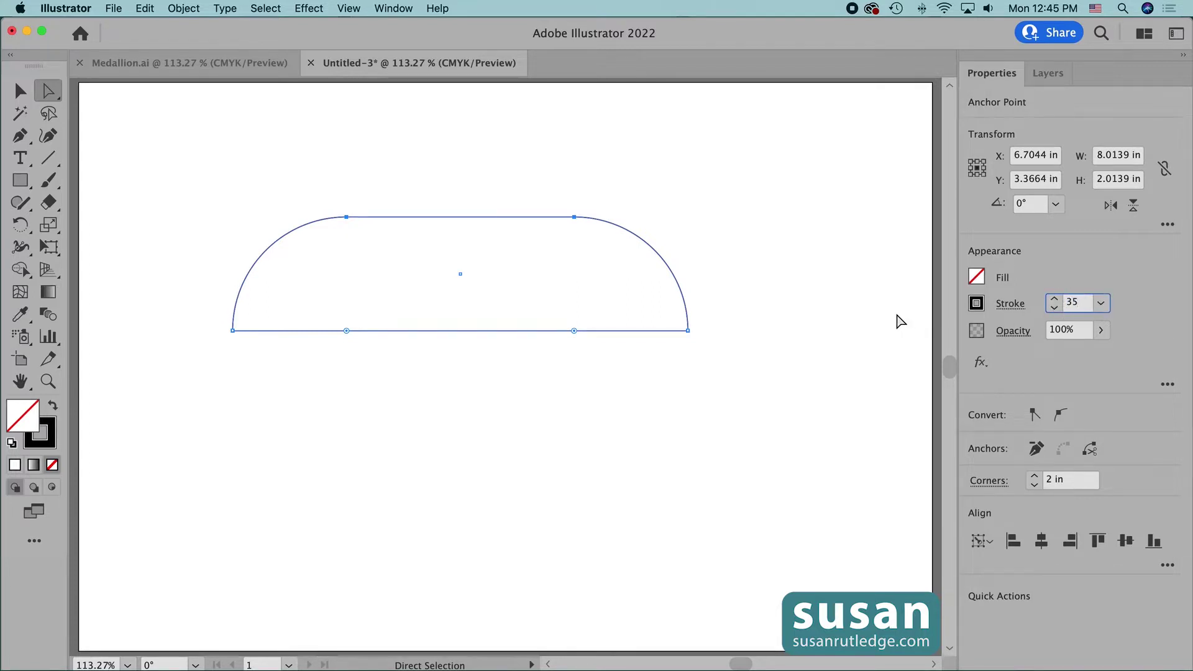
key(Return)
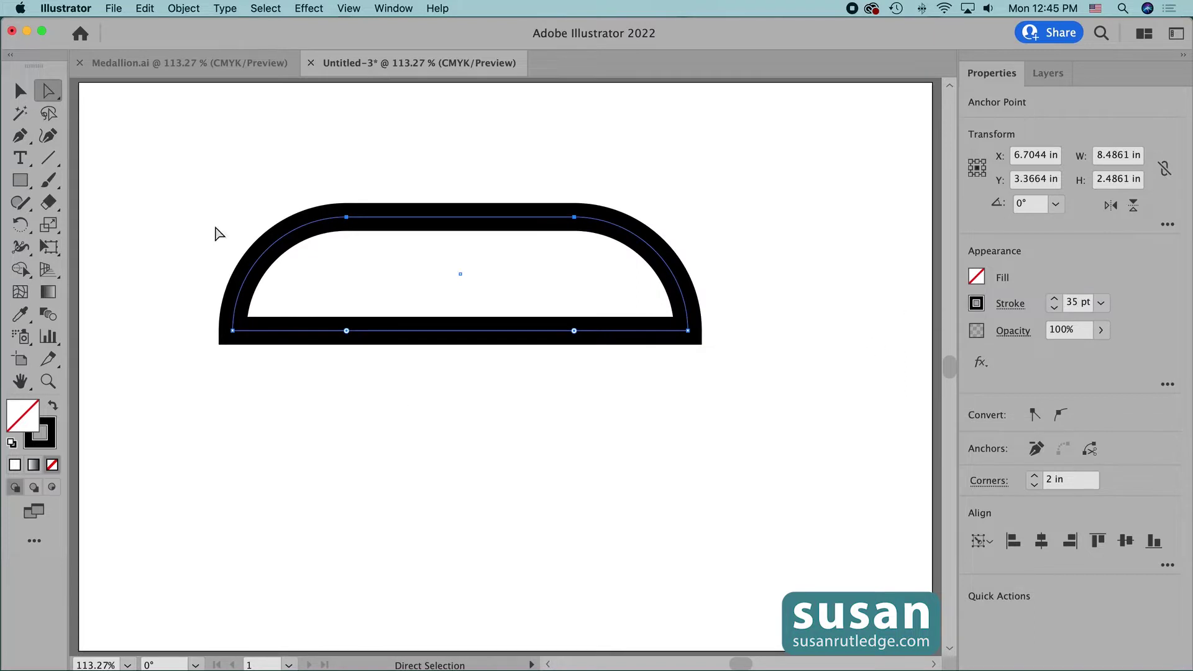
- Convert the 35 pt stroke into a filled shape with Object > Path > Outline Stroke
click(184, 8)
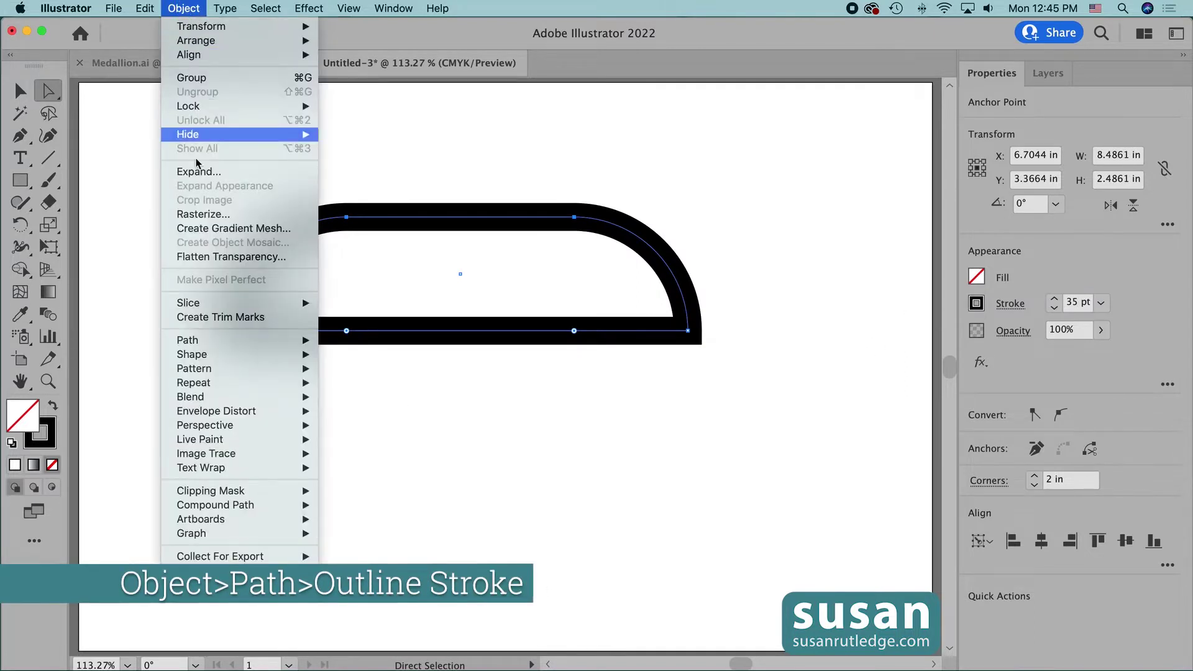
mouse_move(205, 347)
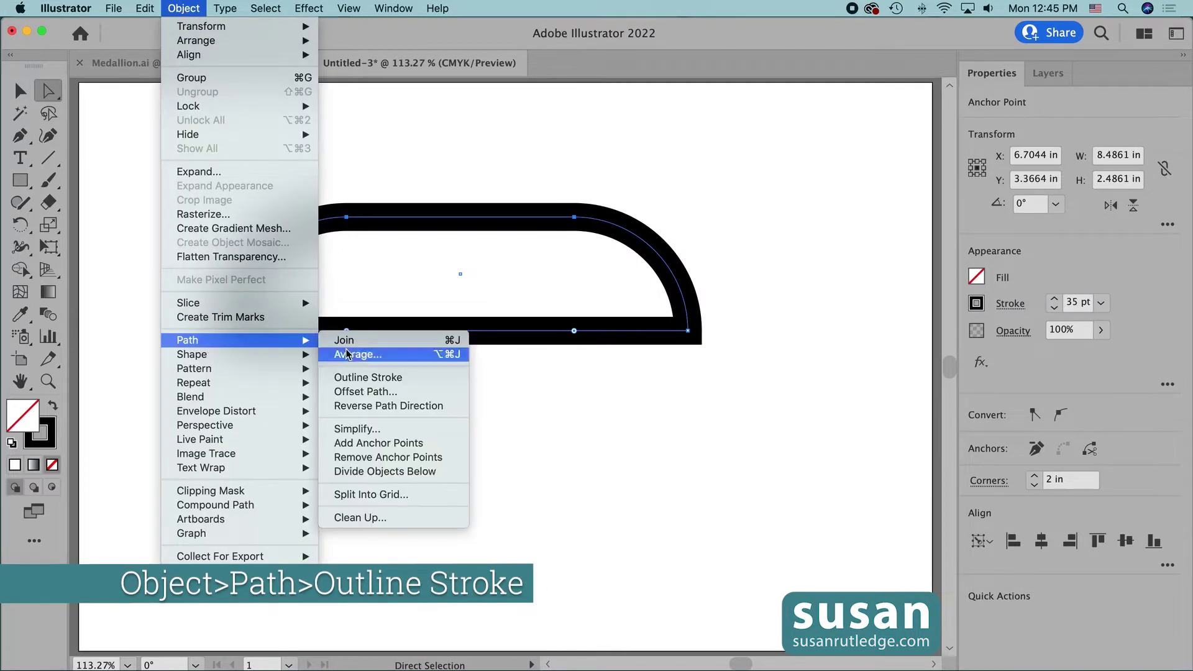
click(382, 381)
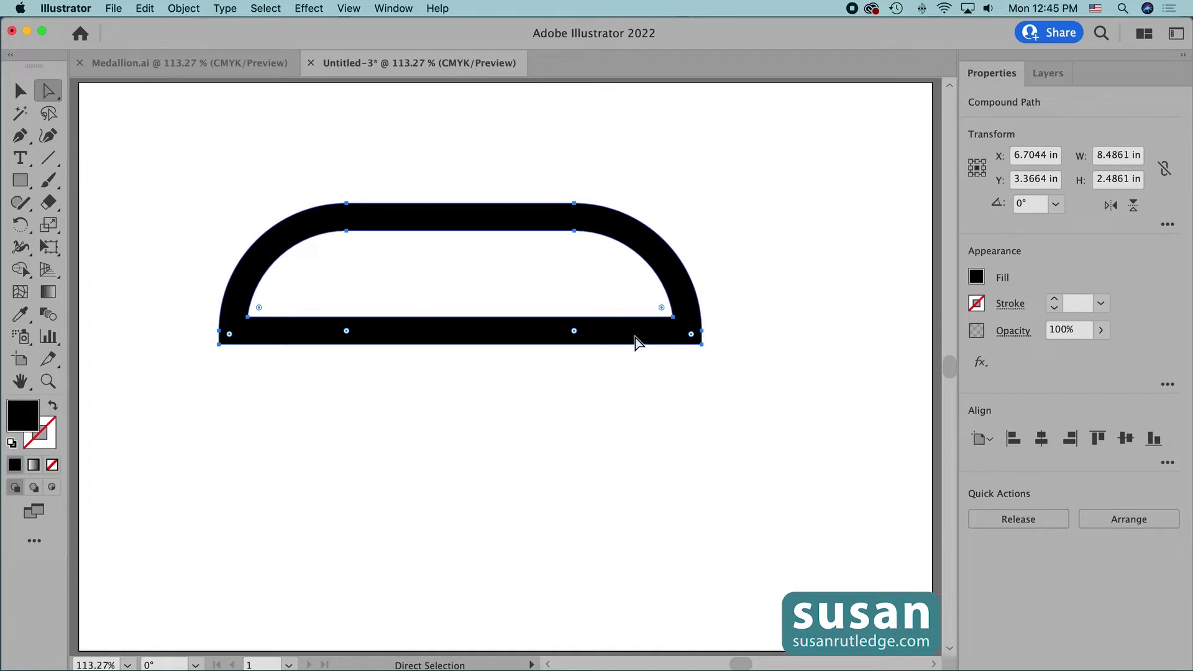
- Fill the band with the green C=50 M=0 Y=100 K=0 swatch
click(976, 277)
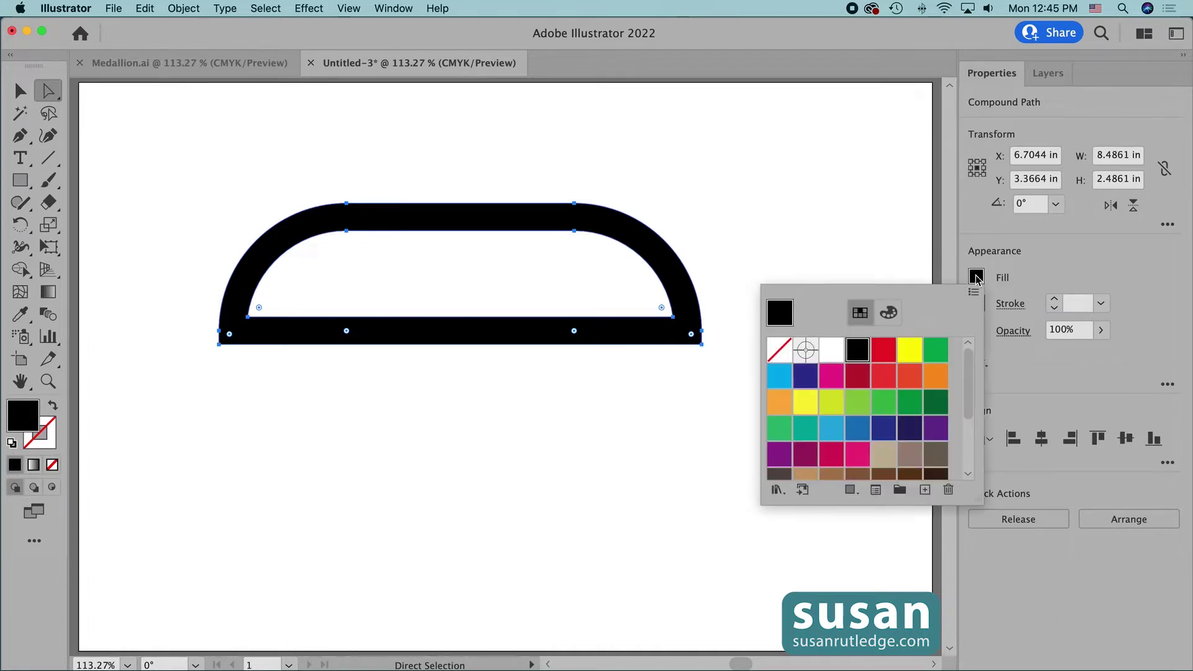
click(858, 405)
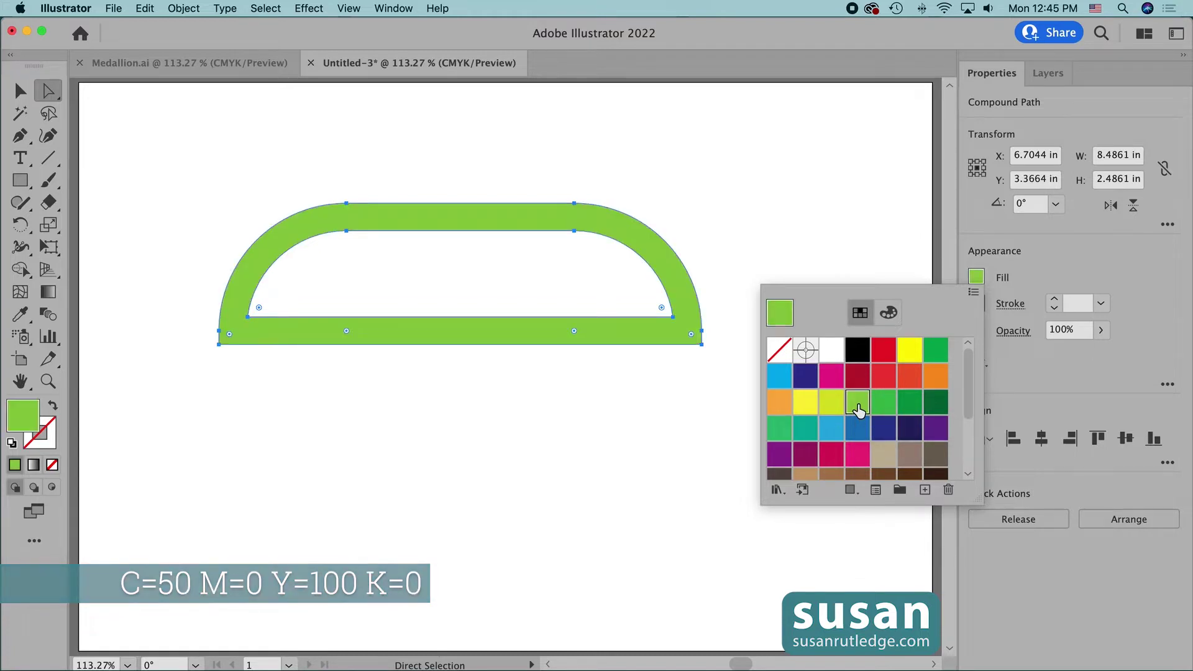
click(1030, 261)
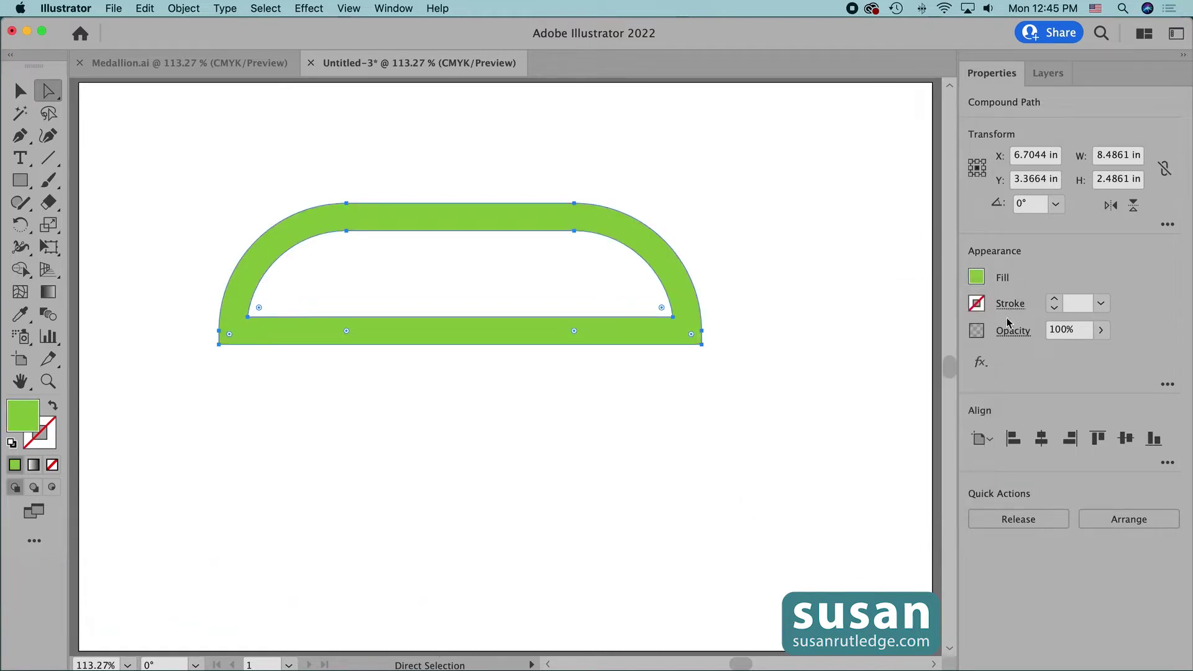
- Give the green band a black stroke of 4 pt
click(977, 303)
click(857, 376)
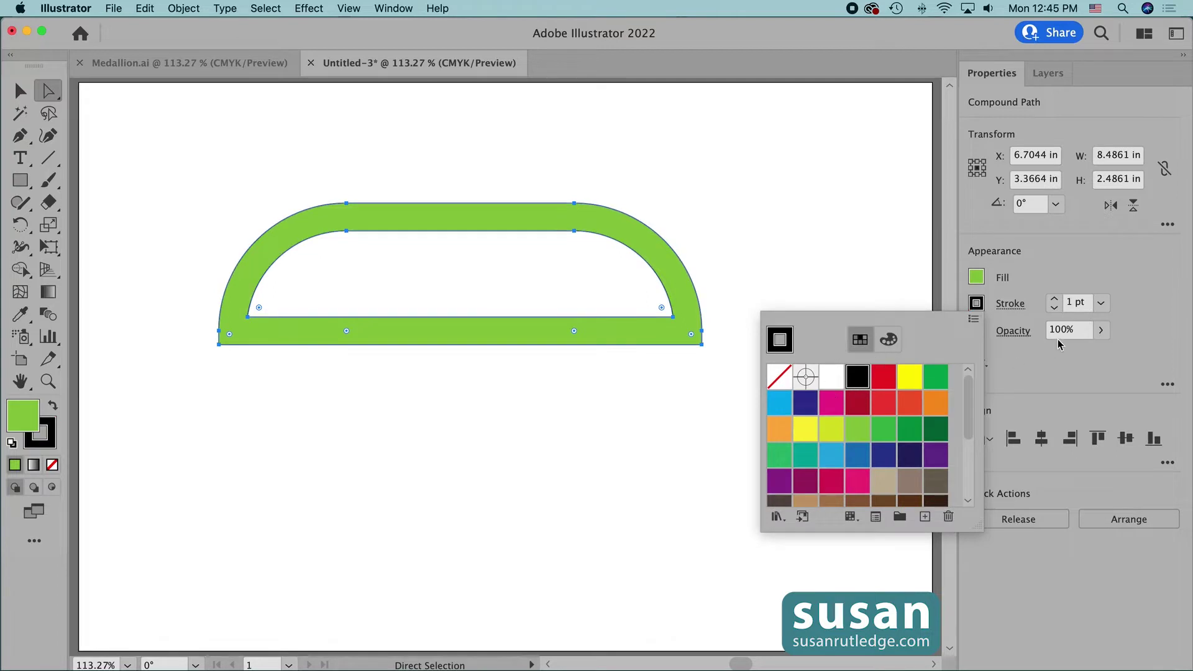
click(1054, 302)
click(1054, 299)
click(1054, 299)
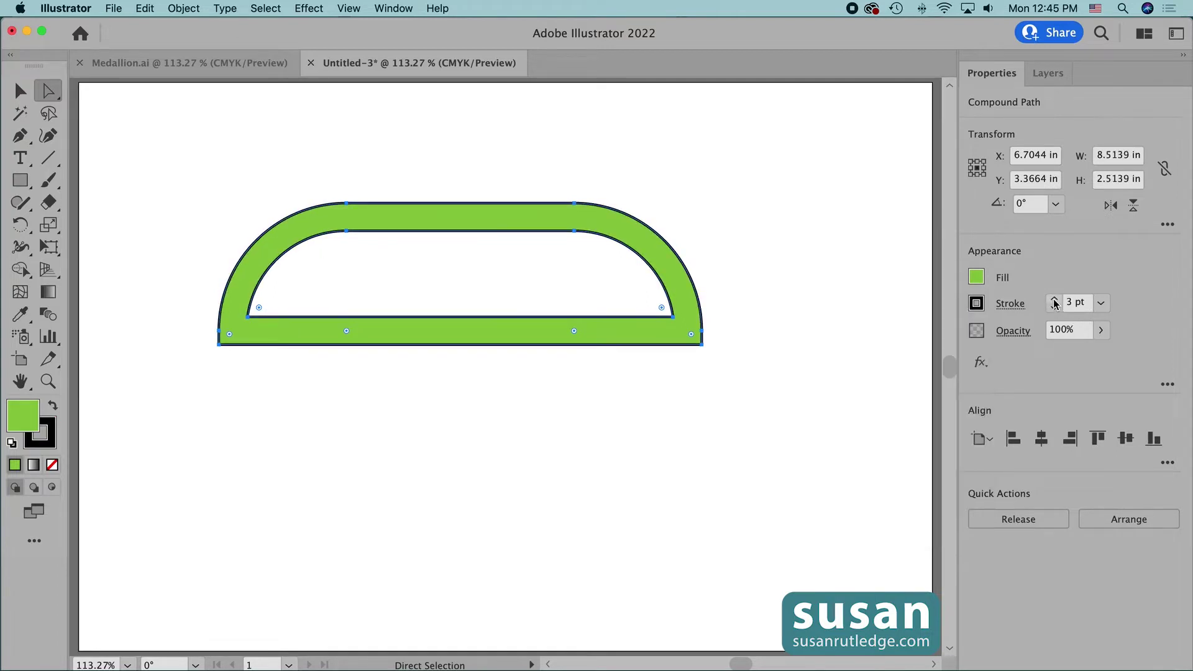
click(1055, 299)
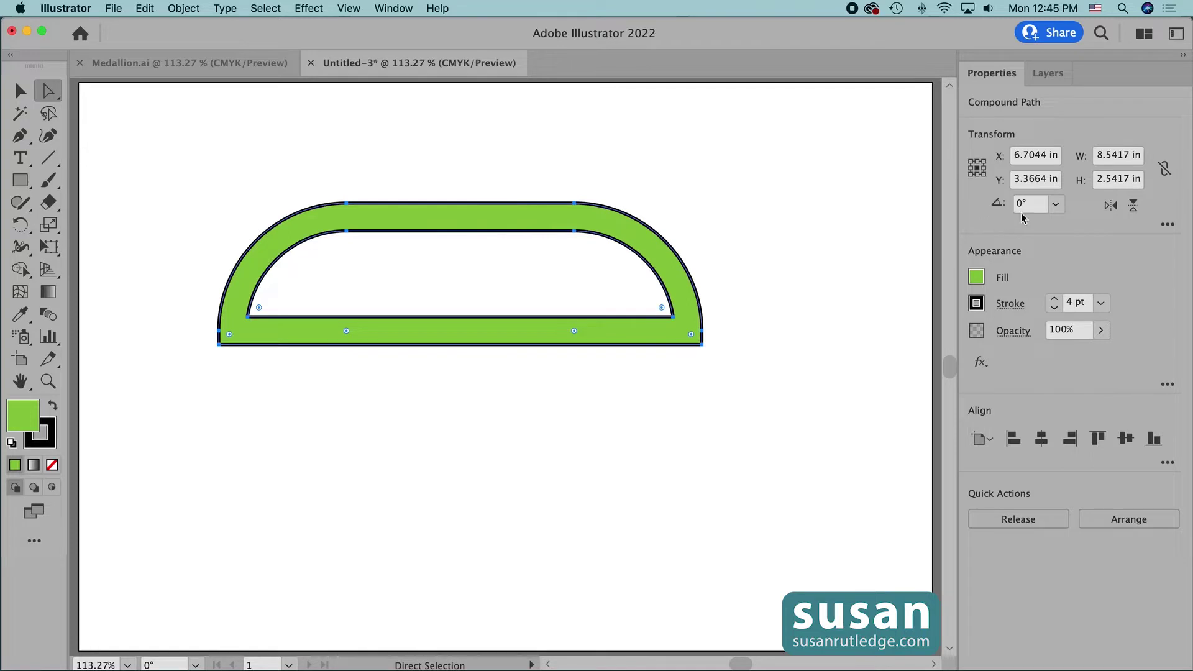
click(1166, 227)
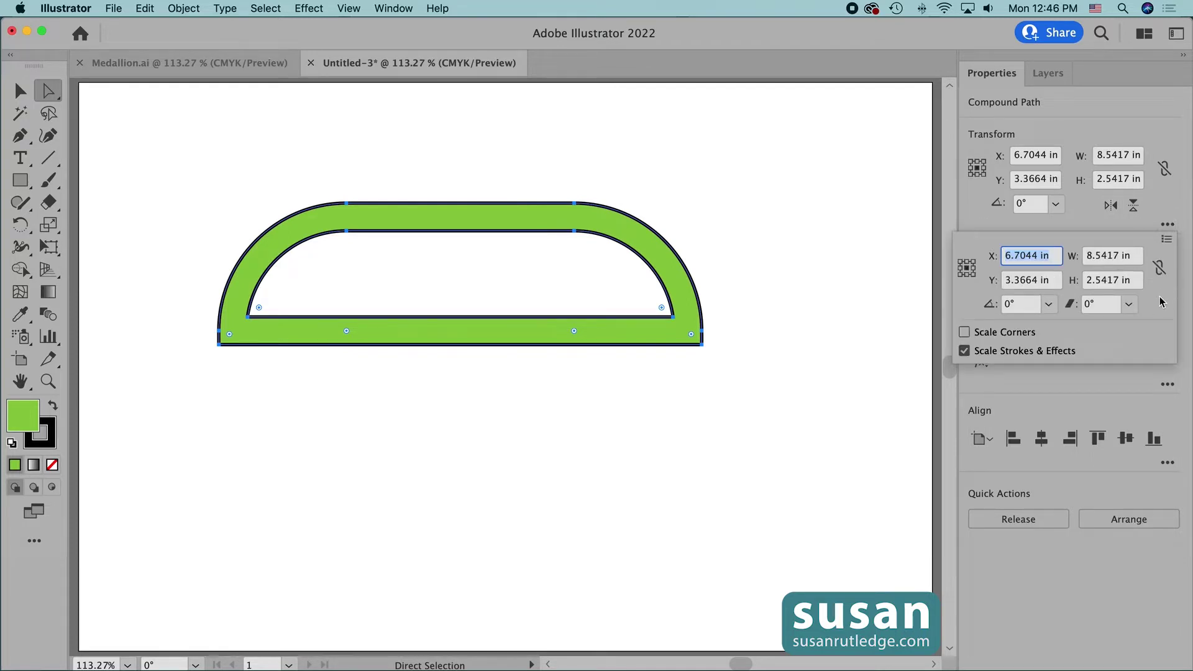
- Set the green band's width to 8 in and height to 2 in in Transform
click(1137, 260)
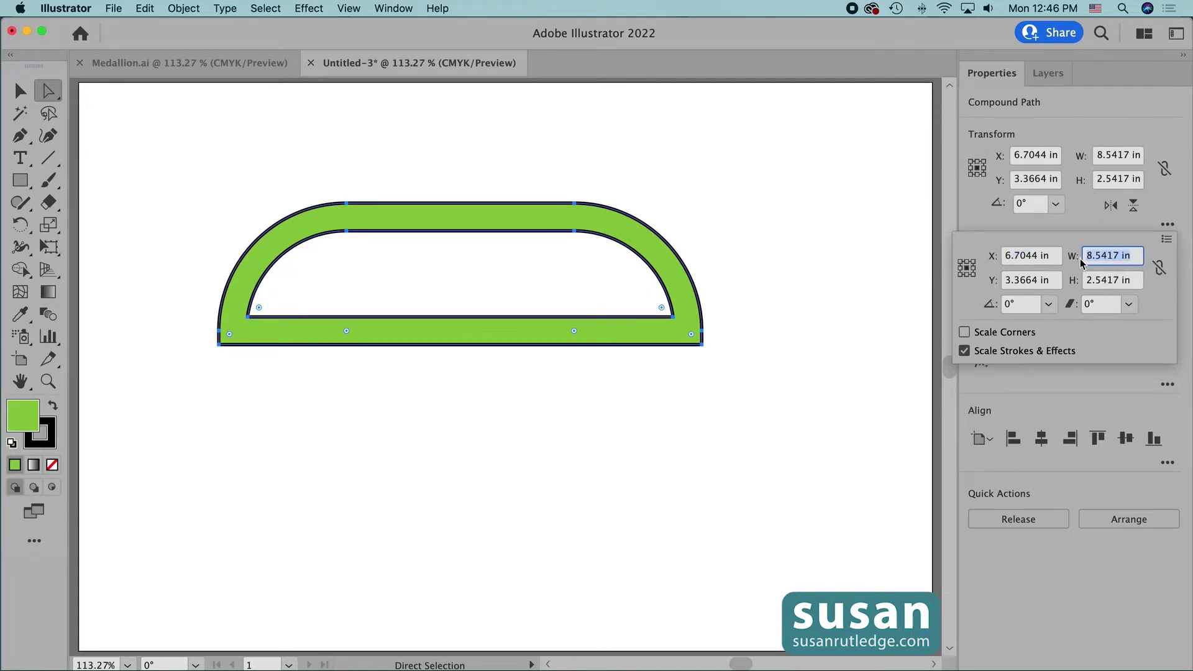
text(8)
click(1137, 278)
drag(1137, 278, 1077, 282)
text(2)
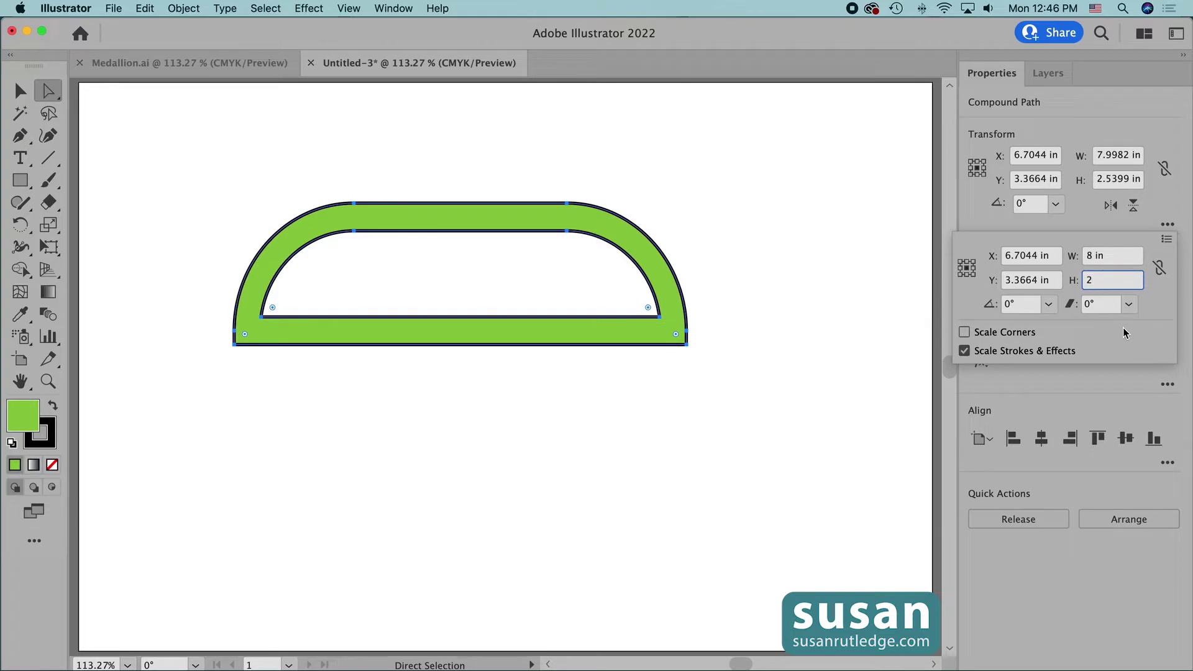
key(Return)
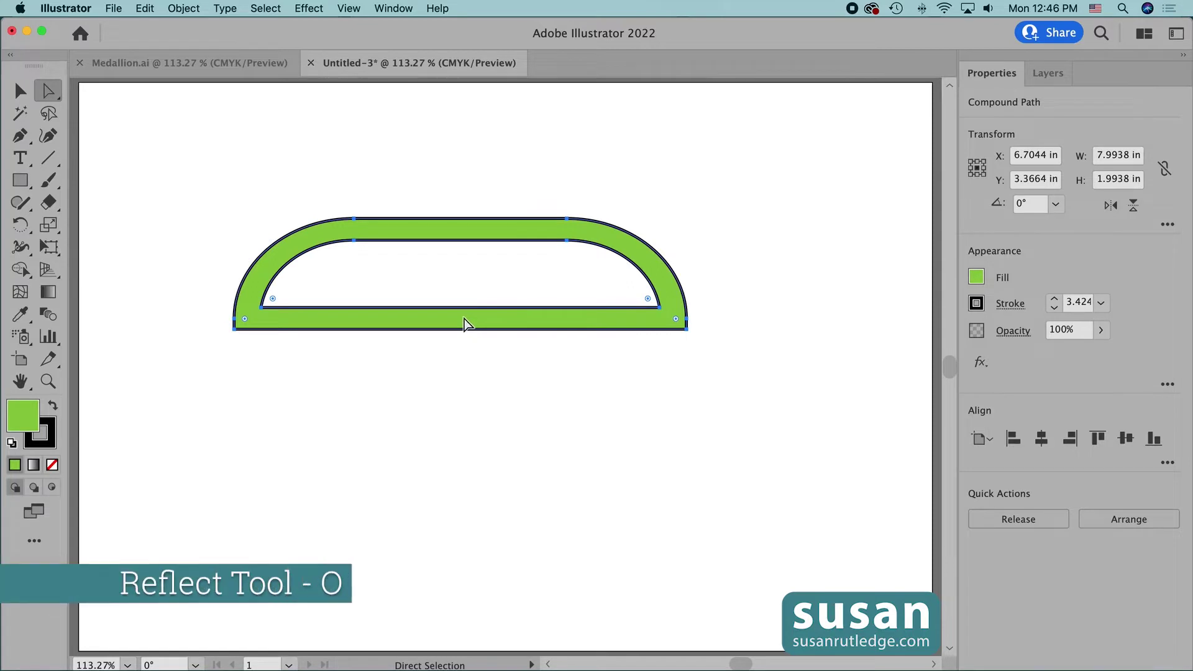
- Make a mirrored copy of the band across a horizontal axis as the lower half
key(o)
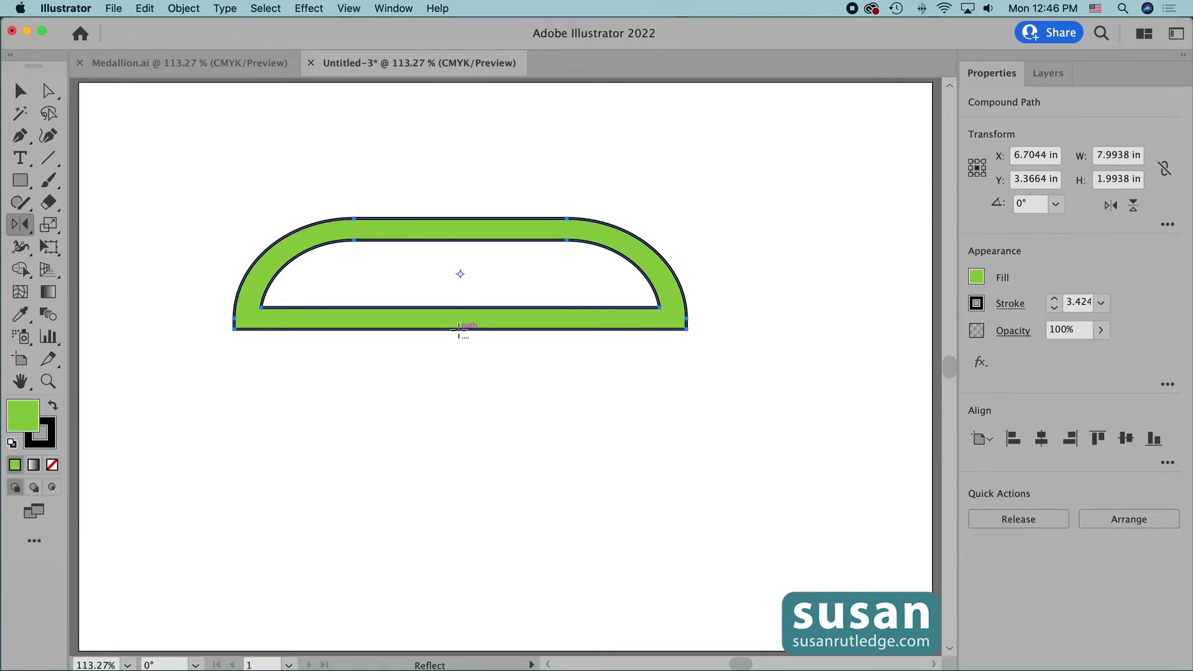
alt+click(458, 329)
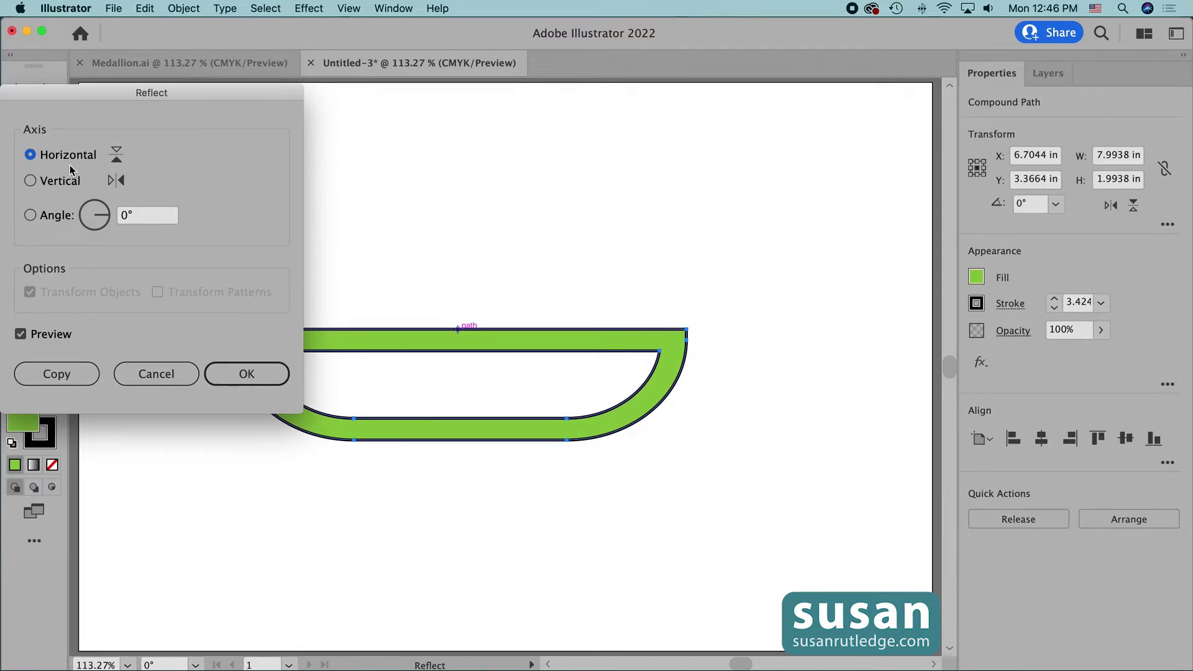
click(65, 375)
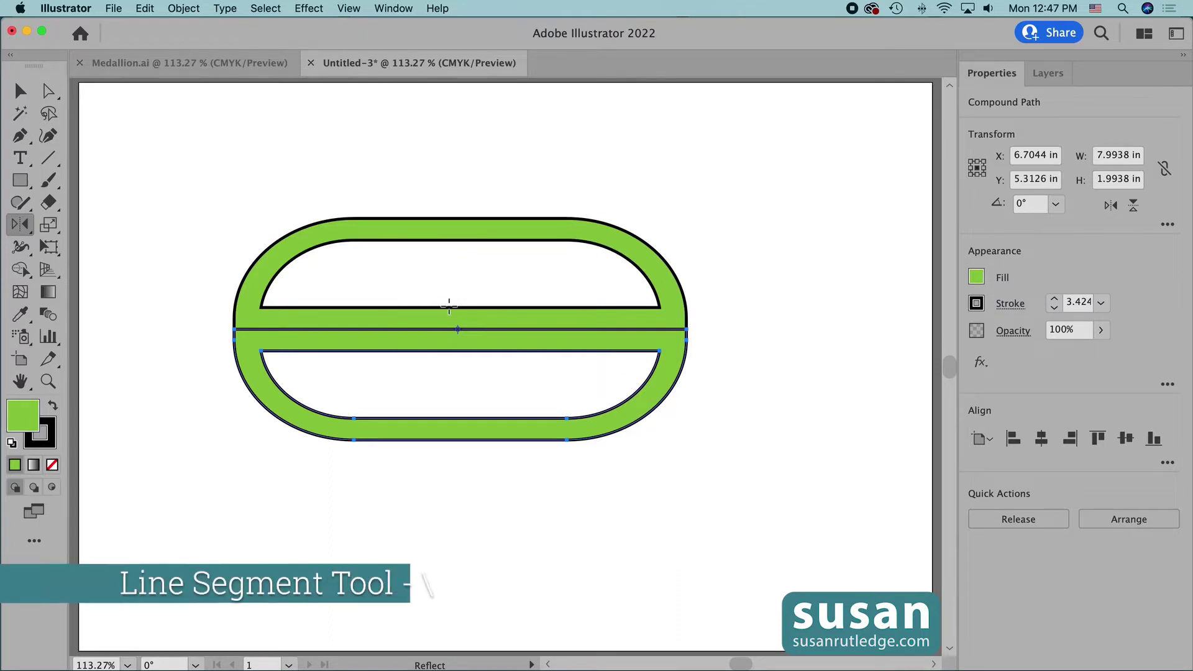
key(\)
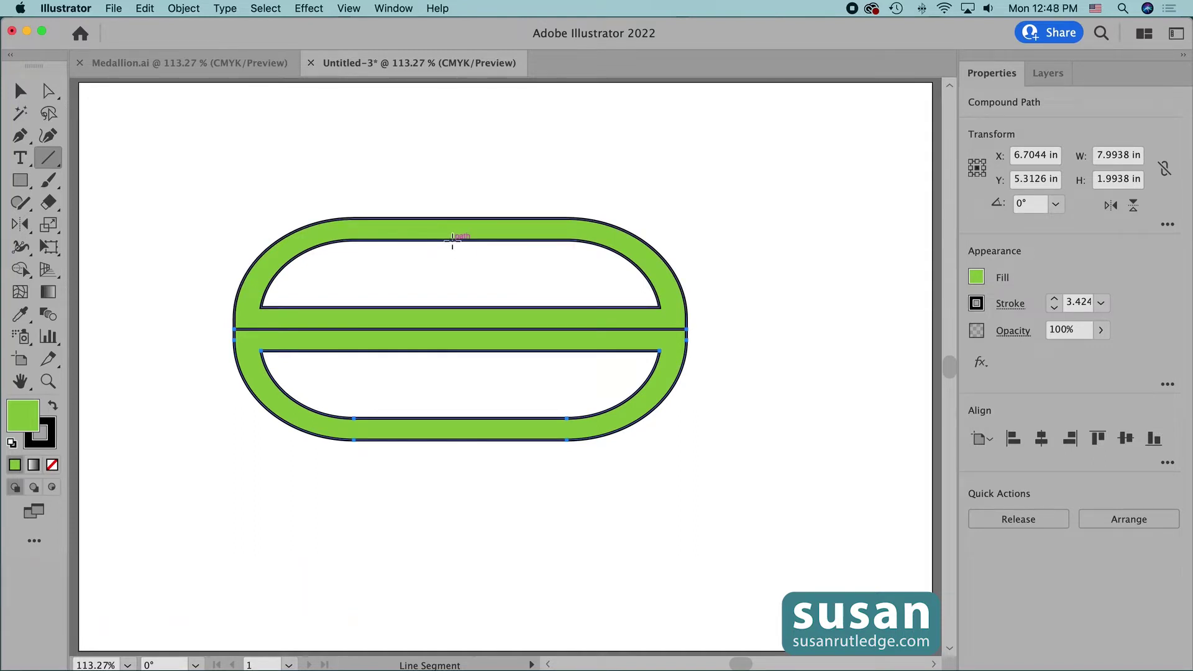
drag(452, 238, 449, 308)
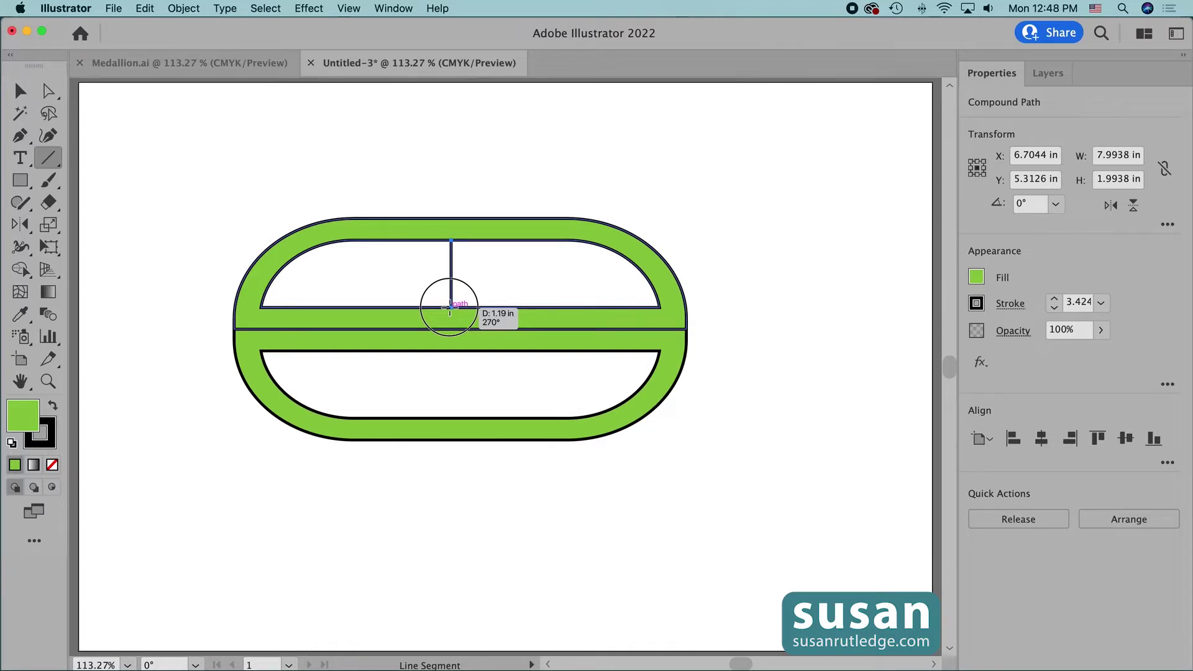
drag(450, 308, 450, 308)
key(super+shift+a)
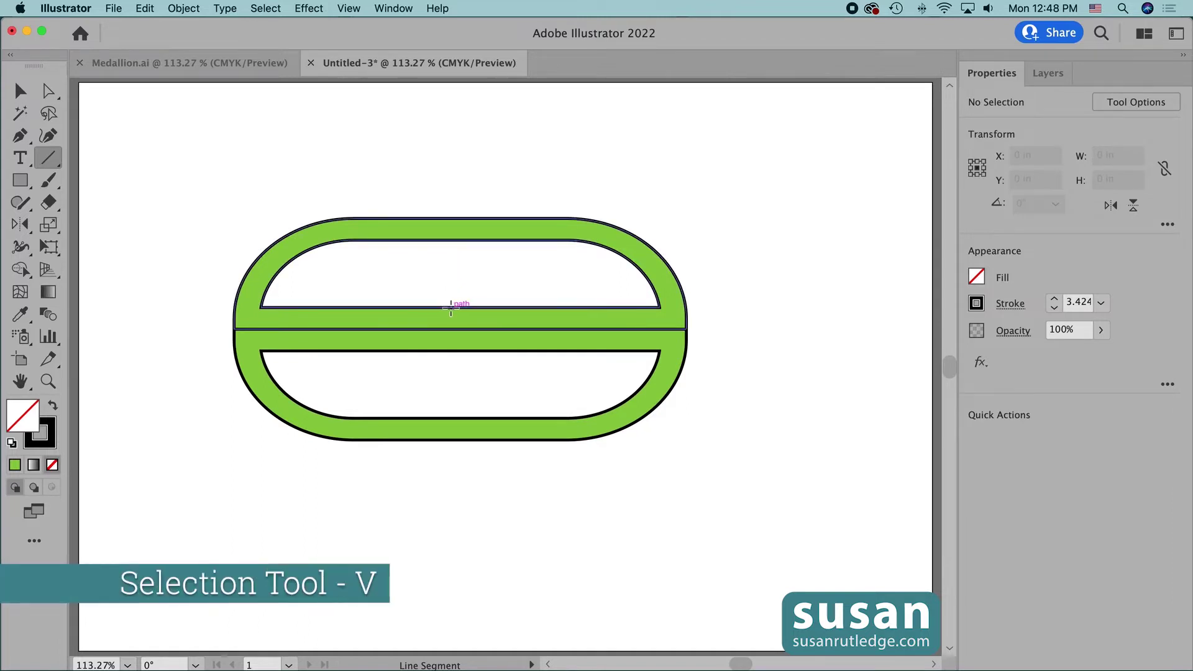
key(v)
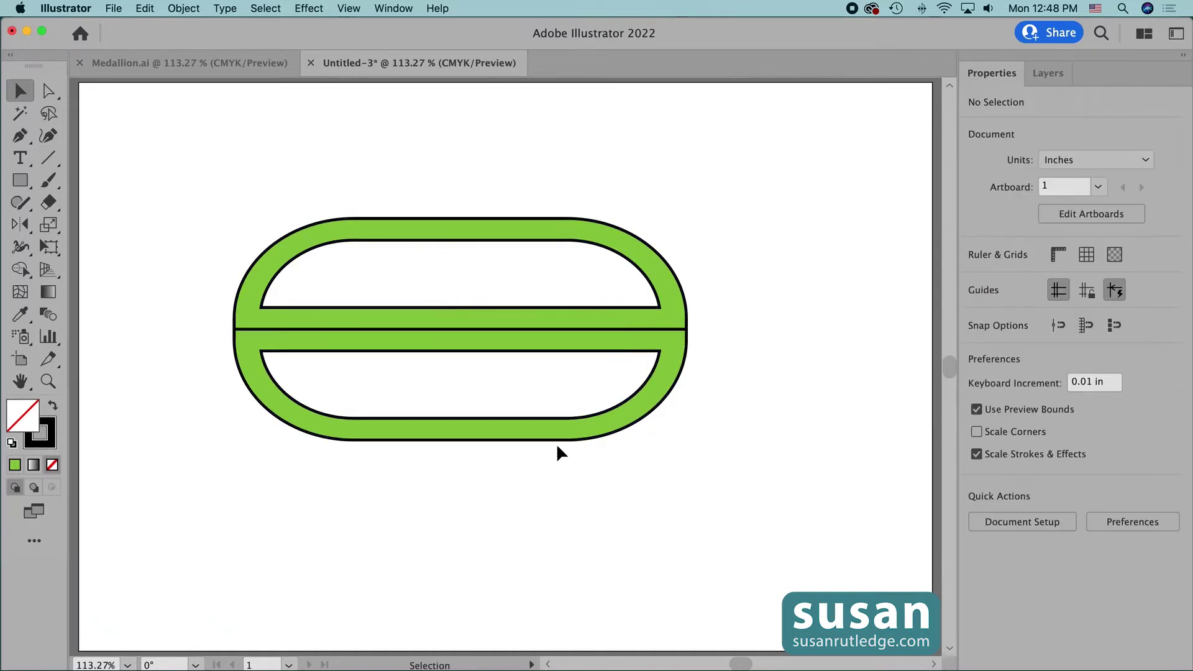
click(560, 437)
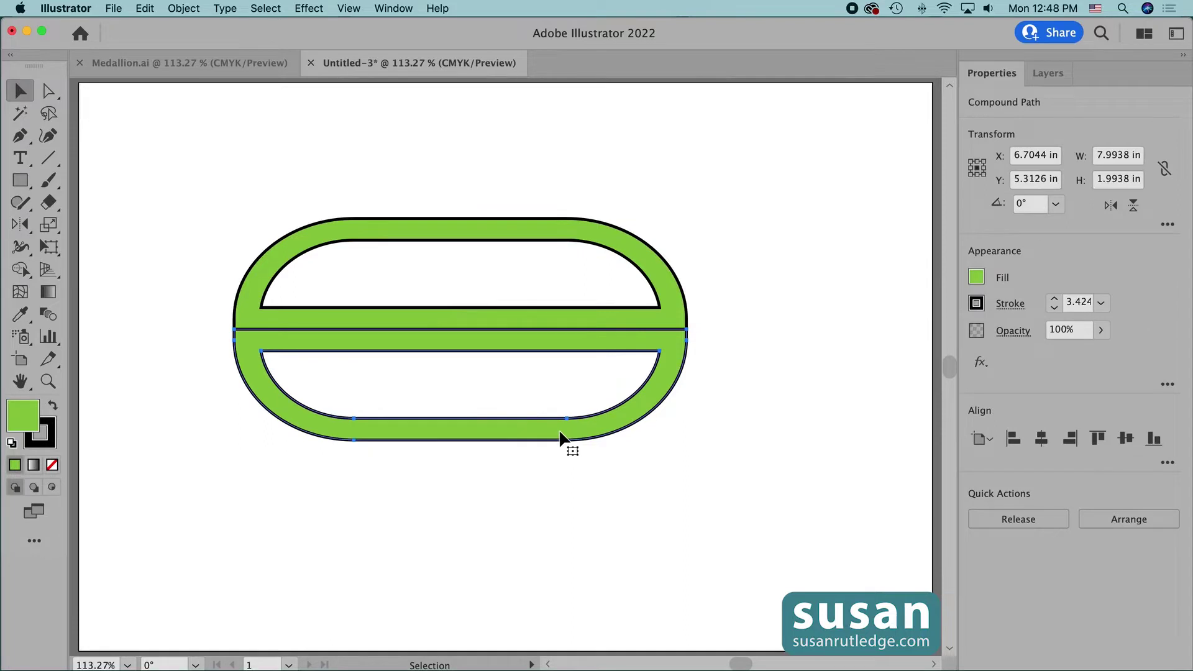
- Move the lower band down 1.19 in, then select both halves
click(183, 8)
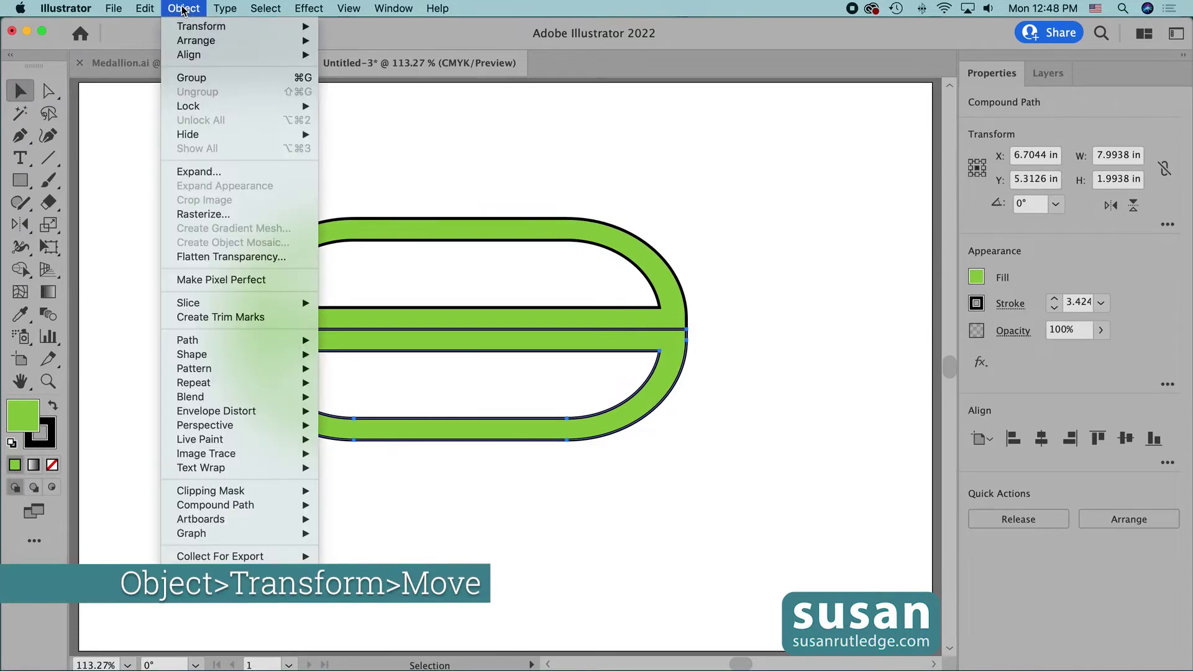
mouse_move(225, 26)
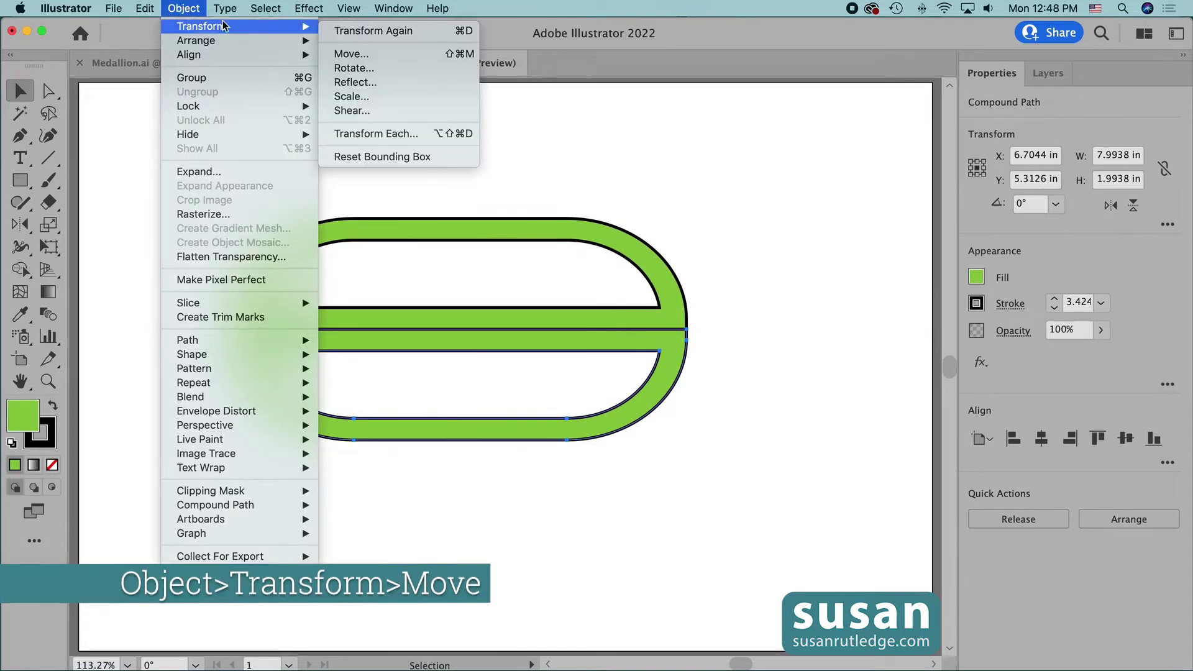
click(340, 54)
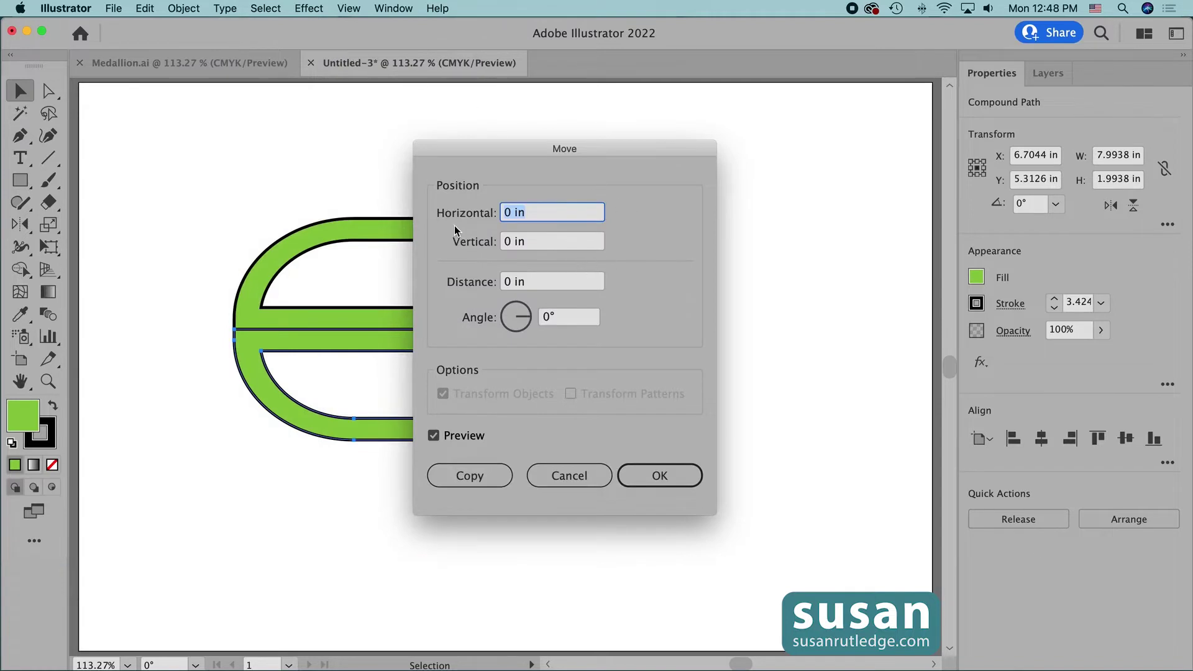
click(502, 244)
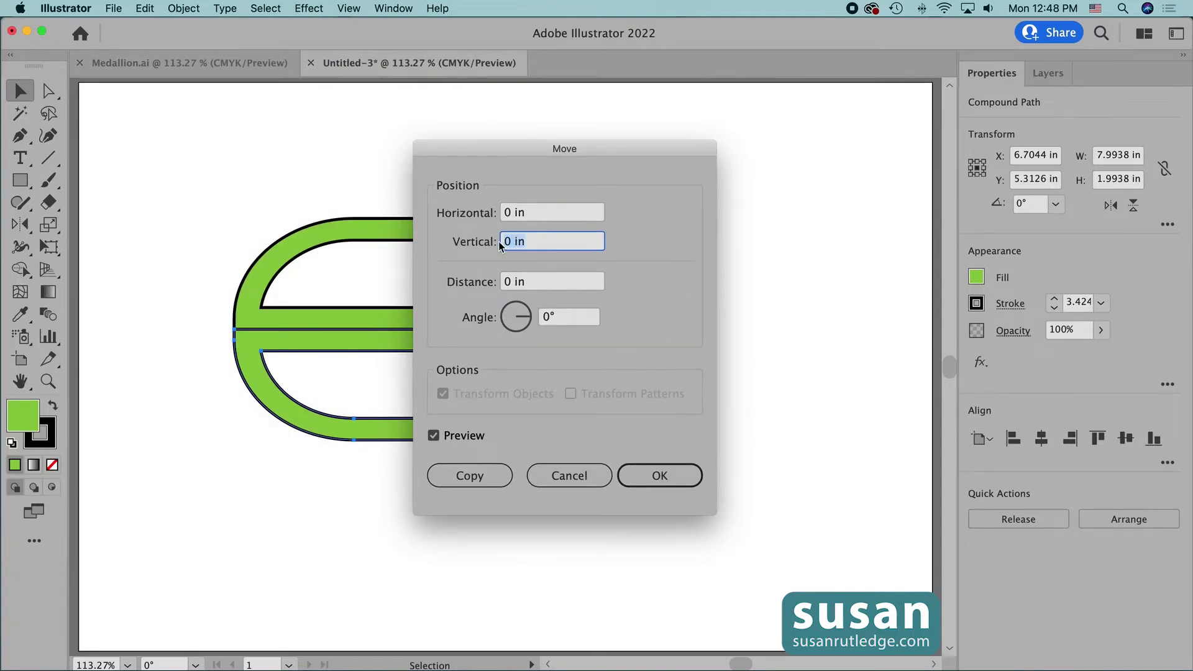
text(1.19)
click(661, 477)
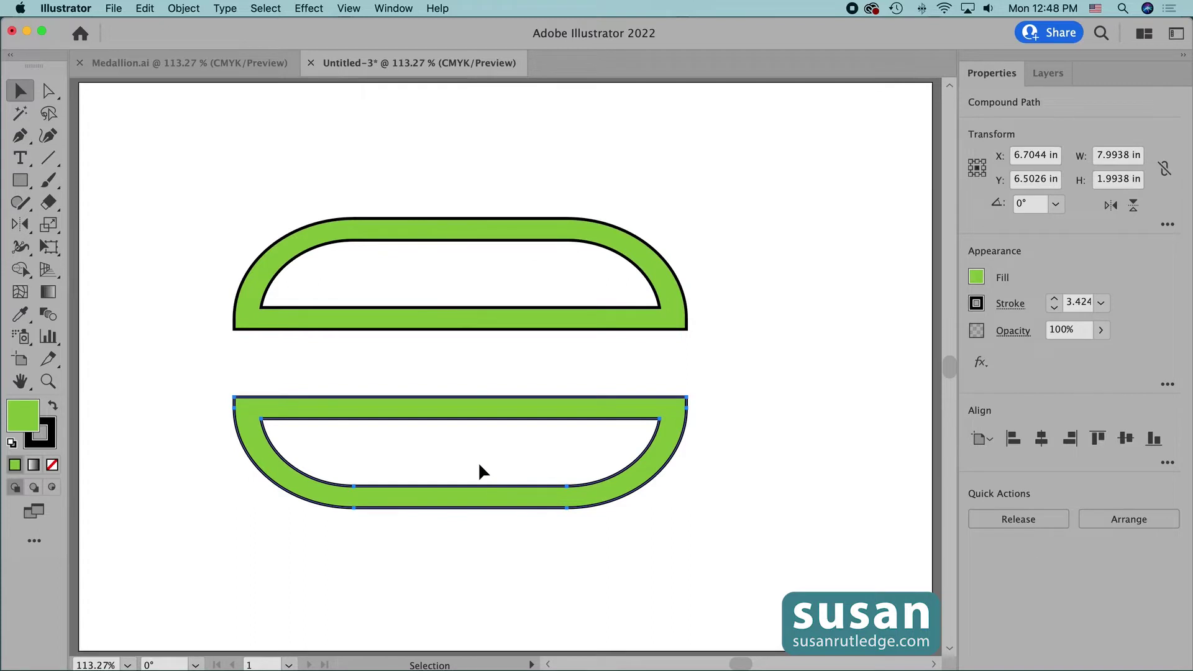
drag(245, 175, 598, 546)
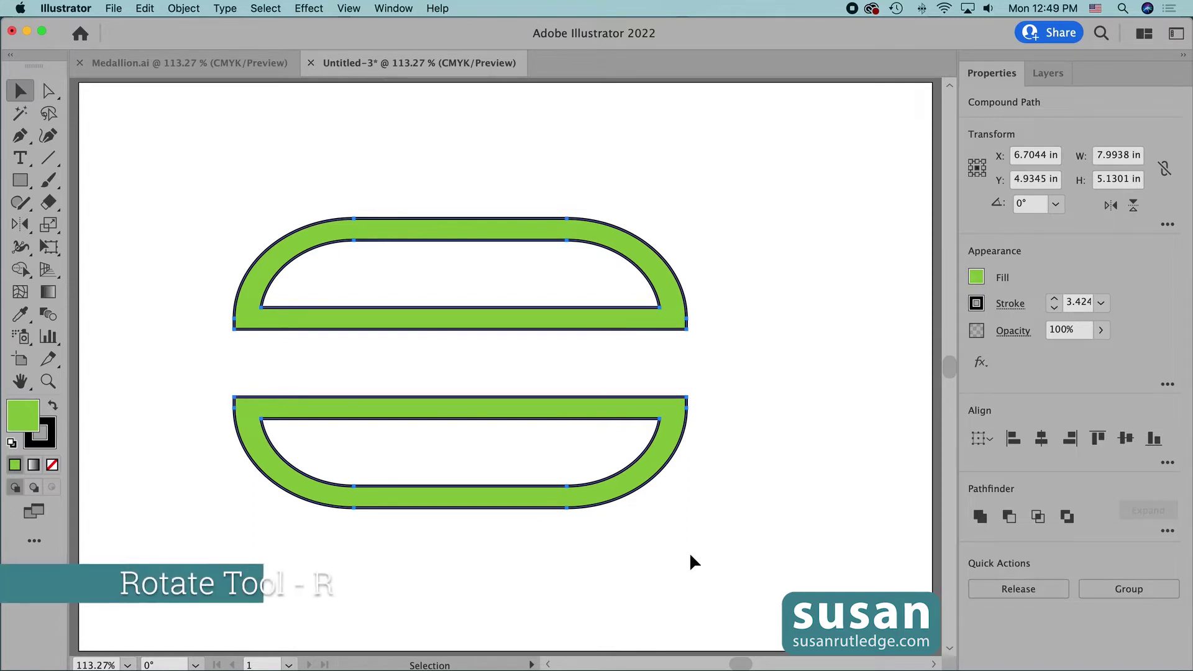
- Rotate a copy of both halves by 90° so the bands cross in a lattice
key(r)
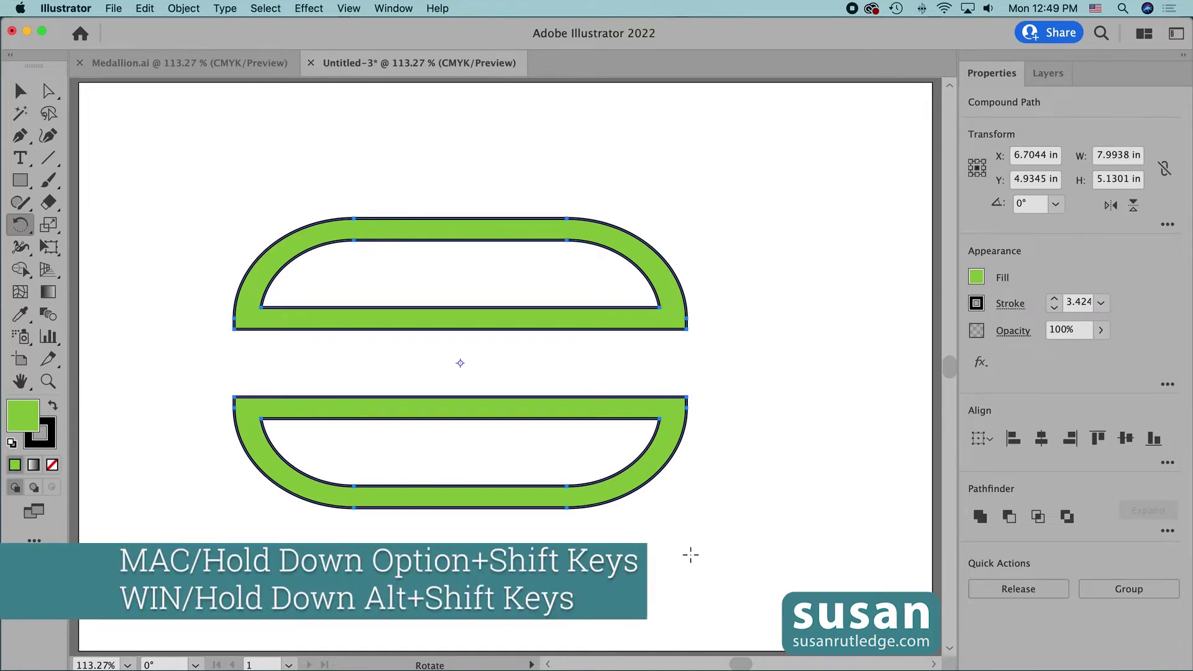
drag(608, 496, 602, 286)
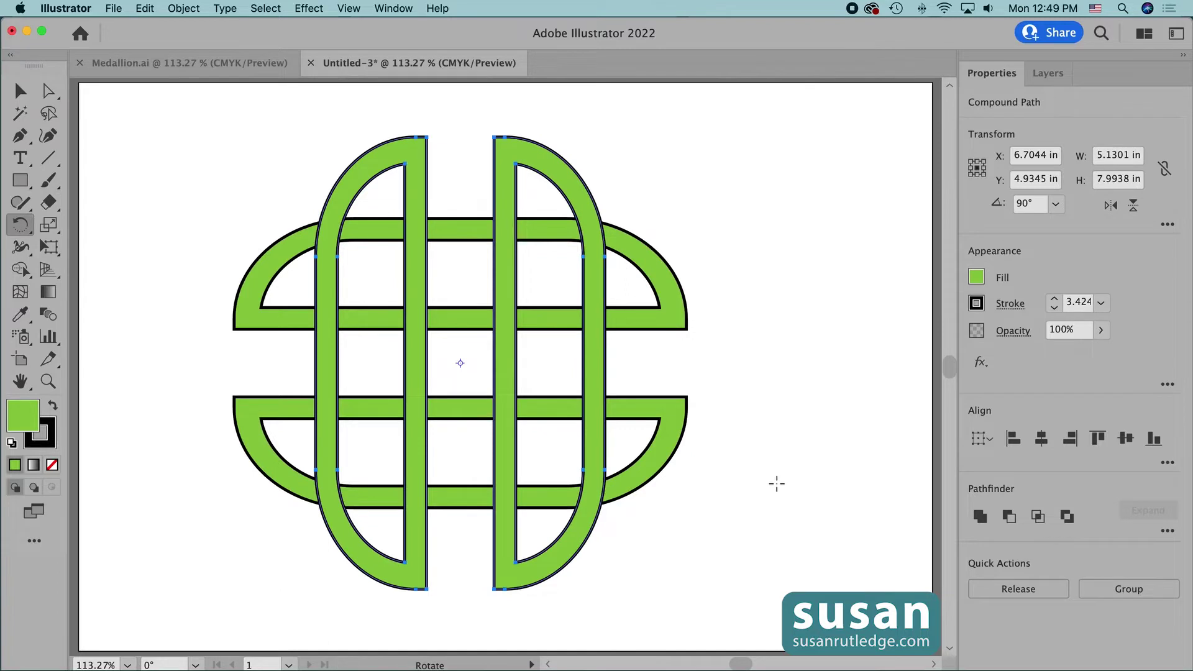
key(v)
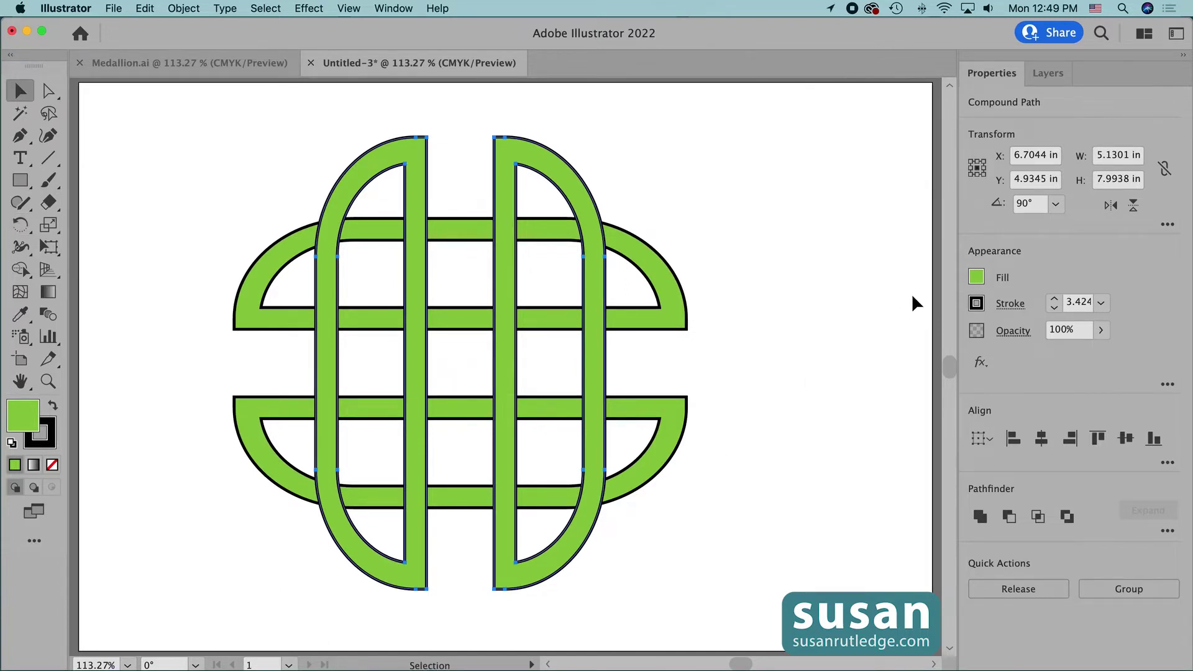
- Fill the vertical rotated bands with the orange C=0 M=50 Y=100 K=0 swatch
click(976, 277)
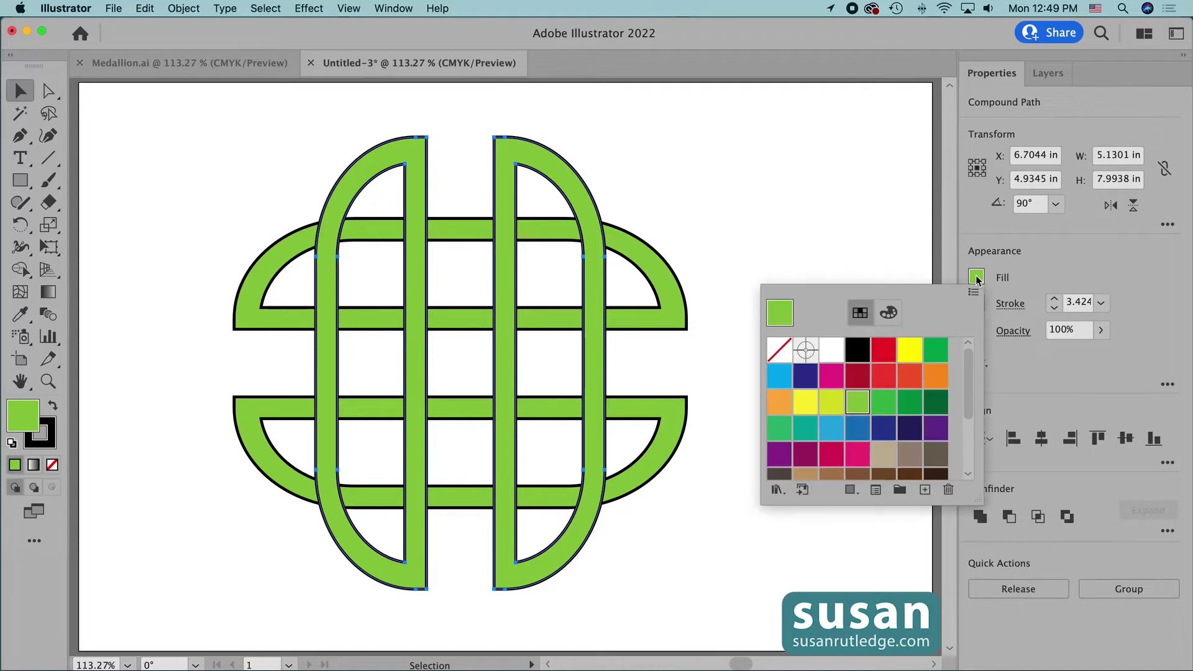
click(935, 384)
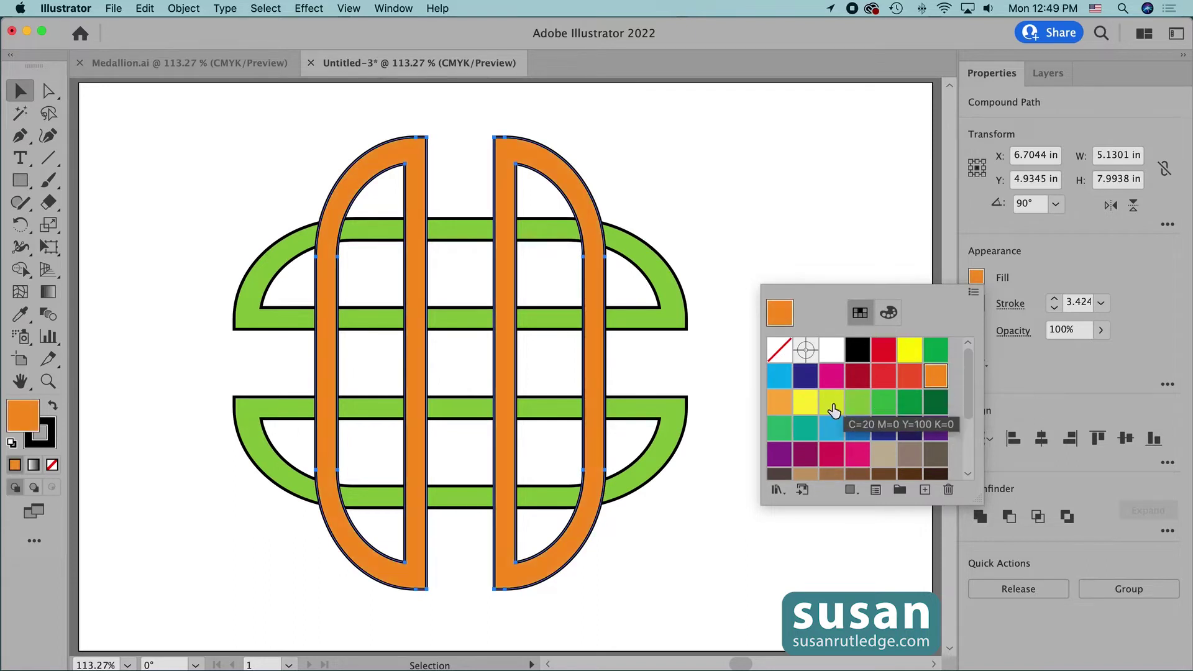
click(820, 242)
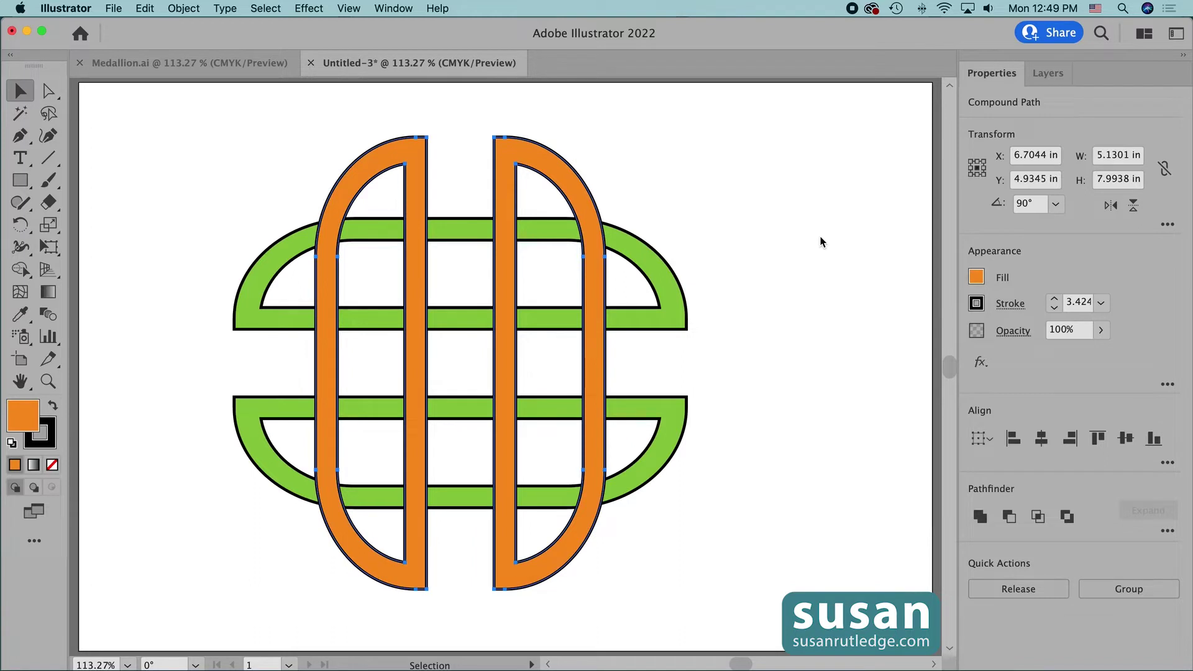
- Select the whole knot and merge the right stem, top arc and upper-right arc into orange
drag(212, 183, 680, 563)
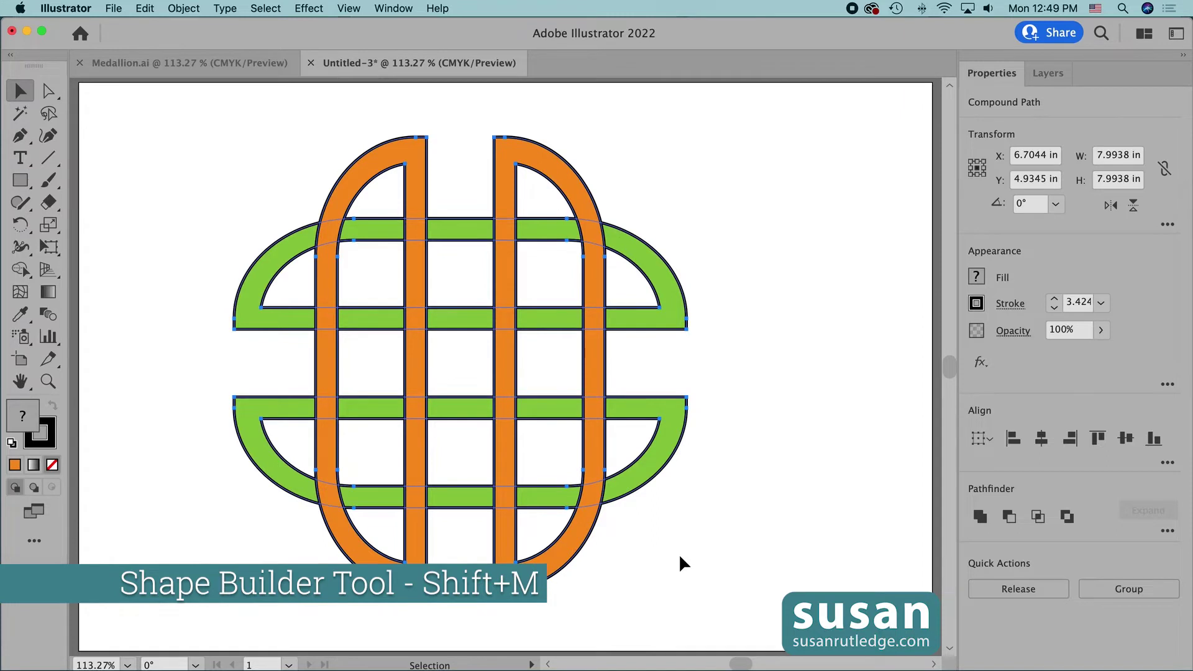
key(shift+m)
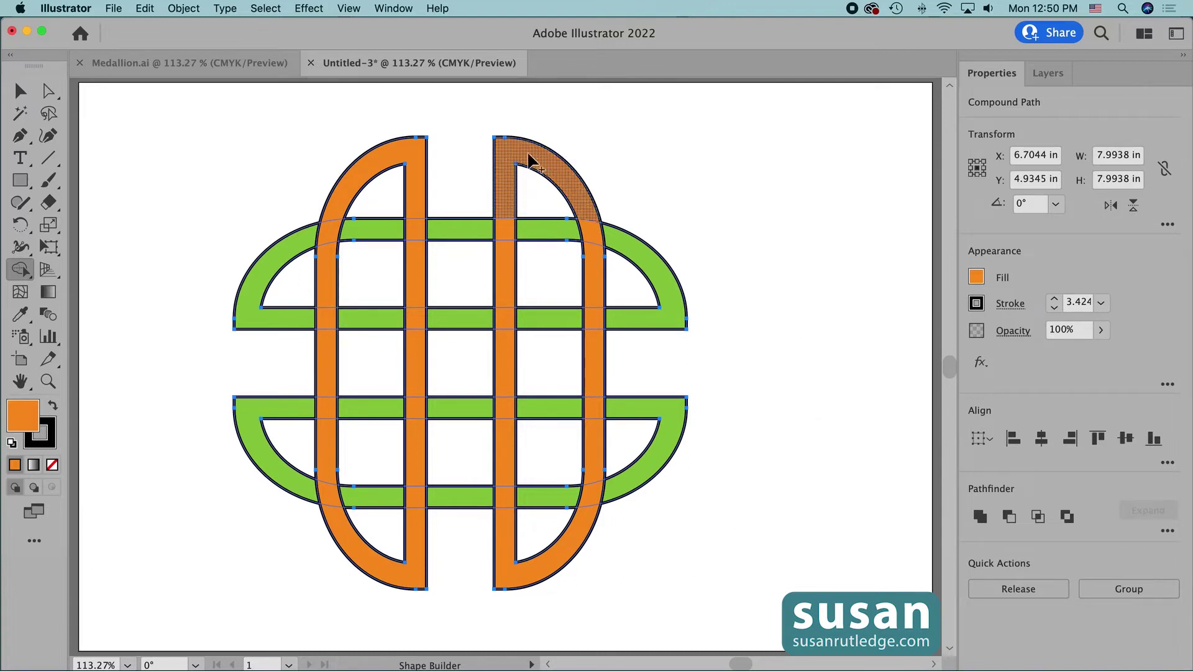
mouse_move(506, 190)
mouse_down()
mouse_move(511, 152)
mouse_move(558, 166)
mouse_move(586, 204)
mouse_move(594, 274)
mouse_up()
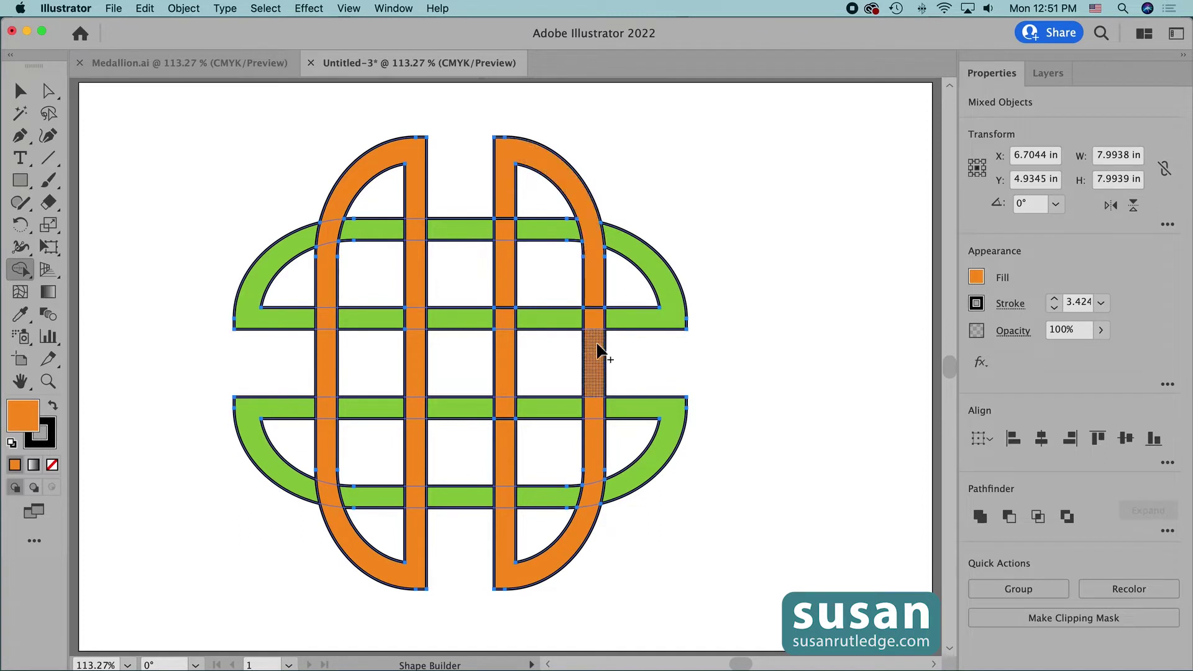
mouse_move(643, 326)
mouse_down()
mouse_move(570, 323)
mouse_move(594, 352)
mouse_move(591, 445)
mouse_up()
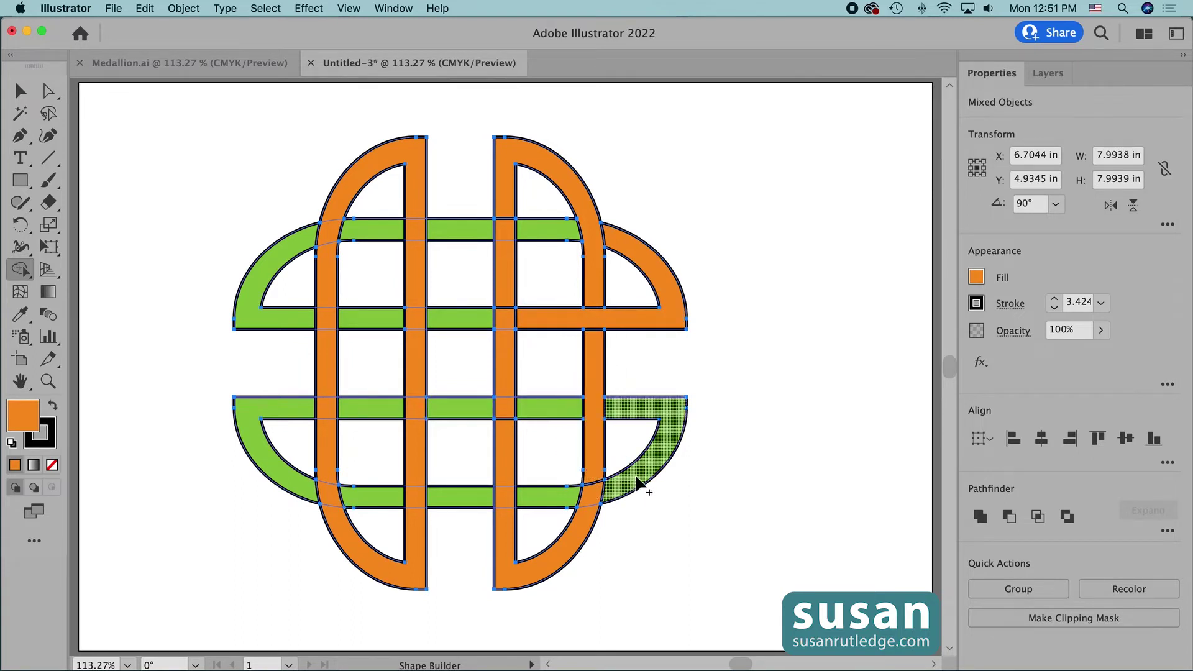
- Merge the lower-right arc, lower inner arc, middle and upper band segments into orange
drag(635, 485, 559, 504)
drag(506, 552, 516, 460)
mouse_move(546, 404)
mouse_down()
mouse_move(482, 418)
mouse_move(506, 376)
mouse_move(506, 301)
mouse_move(517, 311)
mouse_move(519, 298)
mouse_up()
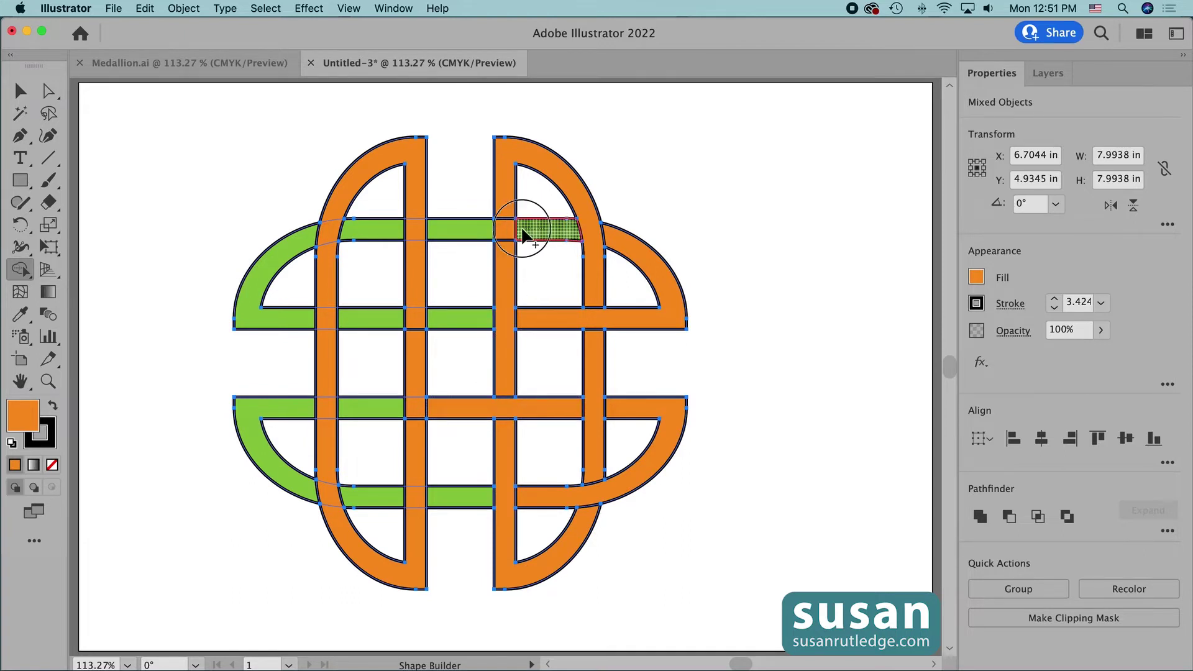
drag(522, 233, 460, 236)
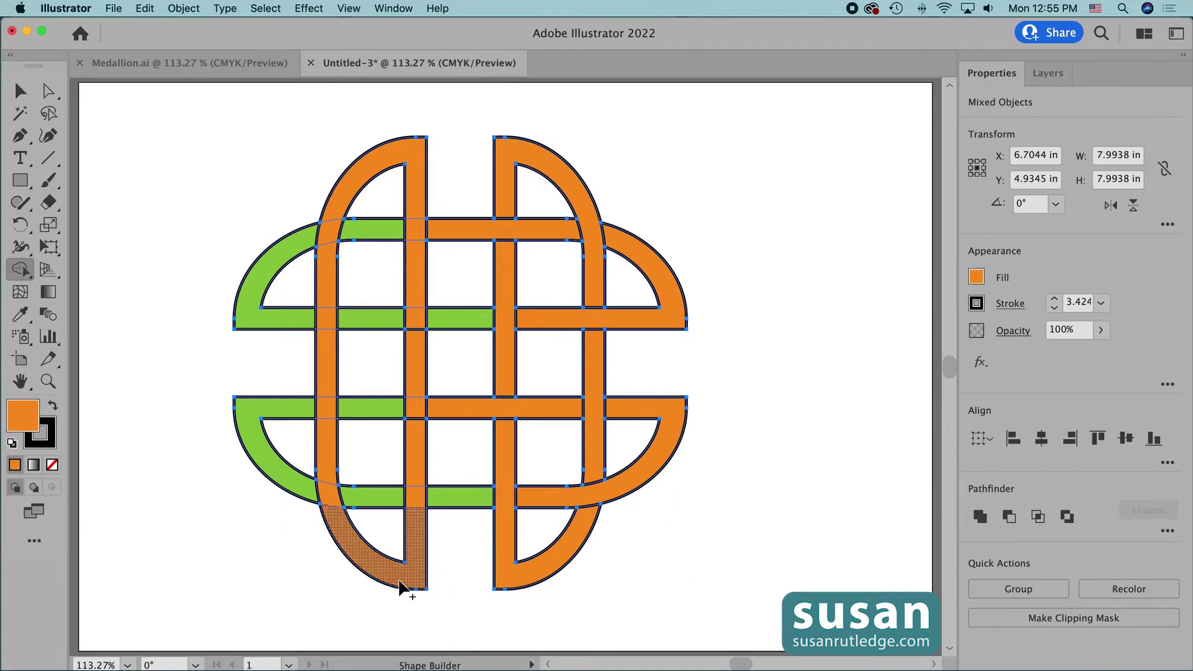
- Merge the lower-left arcs, left and central bars, upper-left arc and bottom bar segments into orange
mouse_move(407, 583)
mouse_down()
mouse_move(357, 559)
mouse_move(325, 506)
mouse_move(330, 478)
mouse_up()
drag(266, 420, 346, 409)
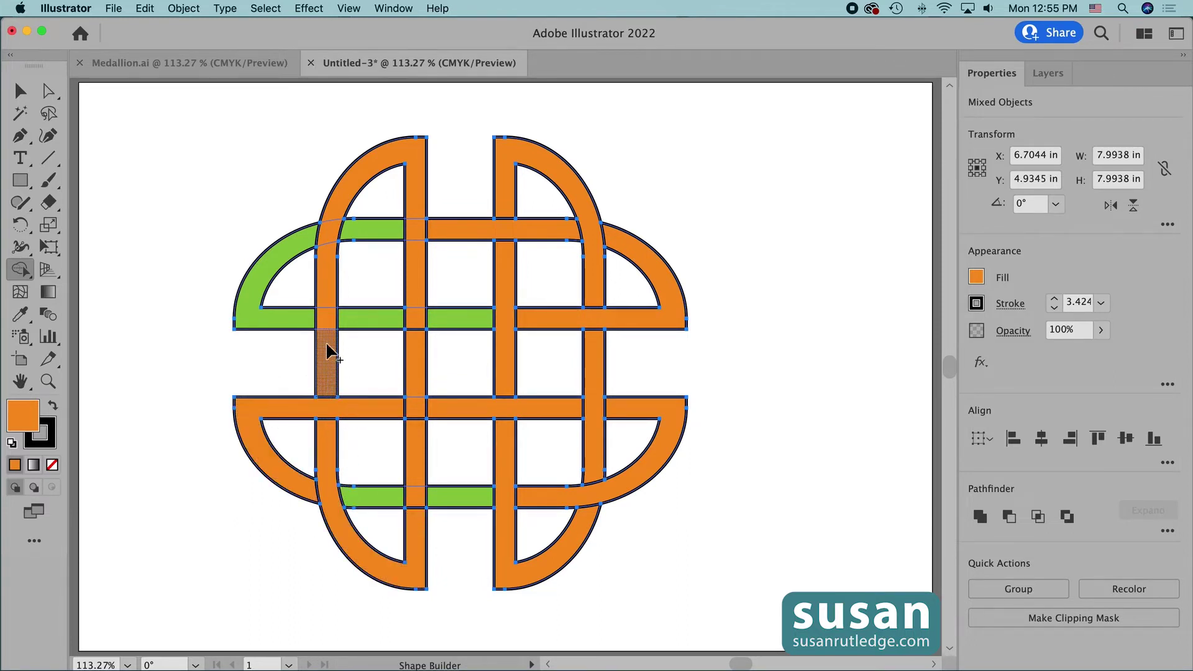
drag(330, 346, 322, 260)
mouse_move(292, 261)
mouse_down()
mouse_move(416, 236)
mouse_move(415, 307)
mouse_move(377, 325)
mouse_move(445, 322)
mouse_up()
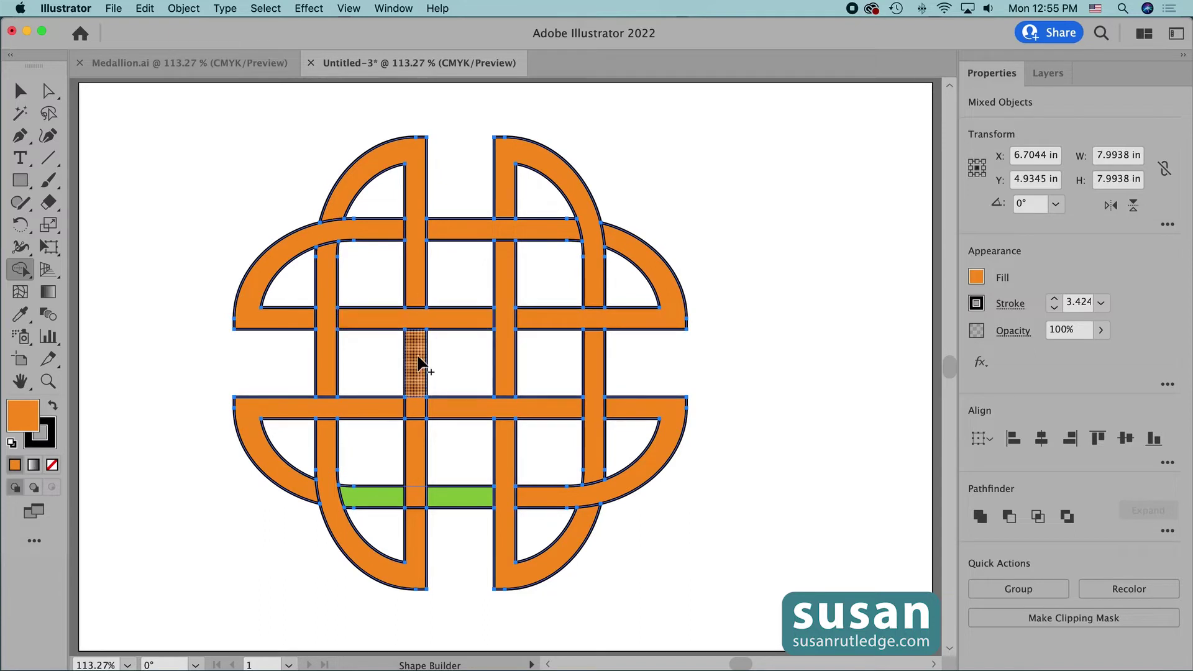
drag(415, 407, 413, 456)
drag(370, 503, 455, 496)
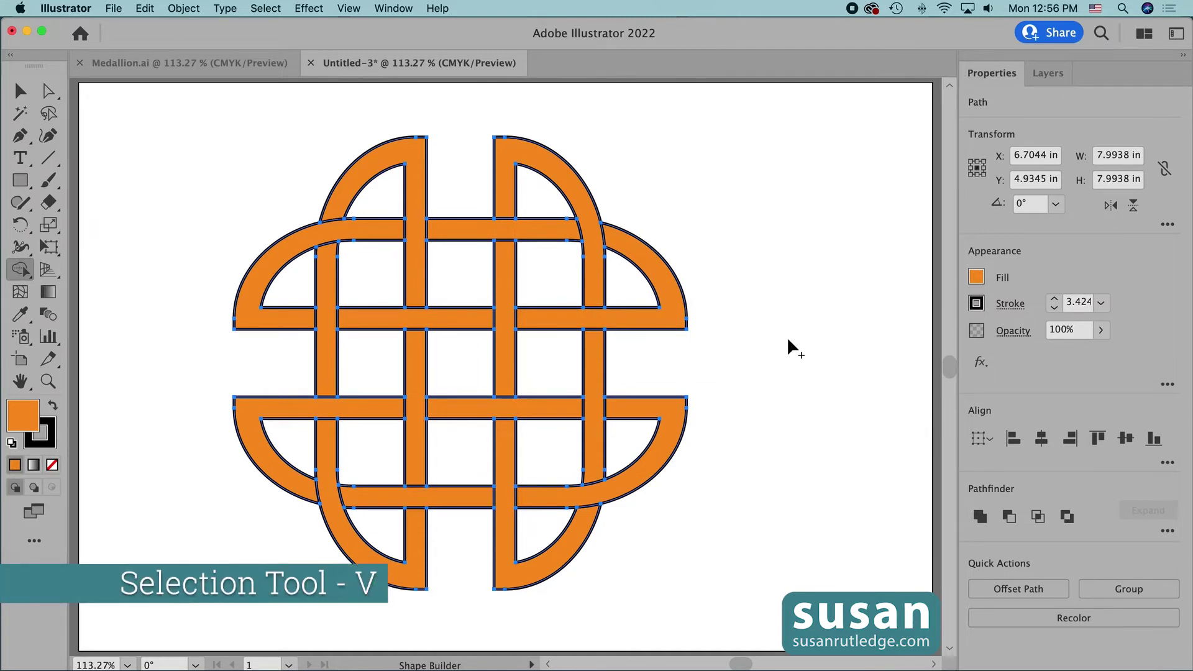
- Select the entire knot and fill it with the green swatch C=50 M=0 Y=100 K=0
key(v)
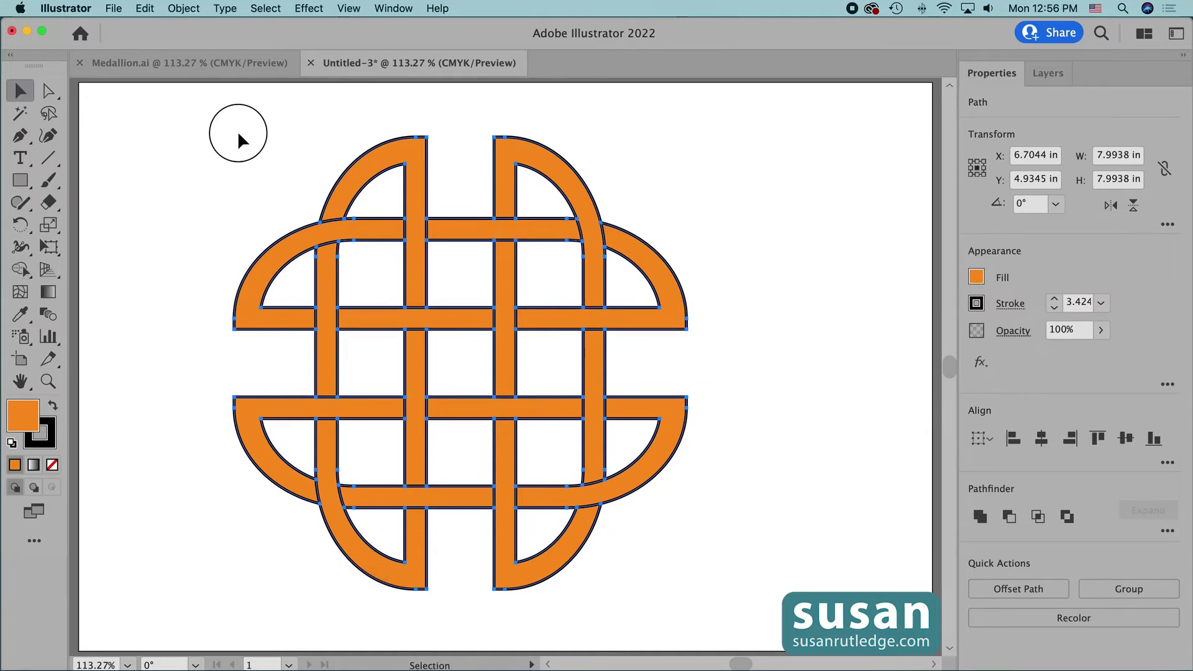
drag(238, 133, 696, 601)
click(977, 278)
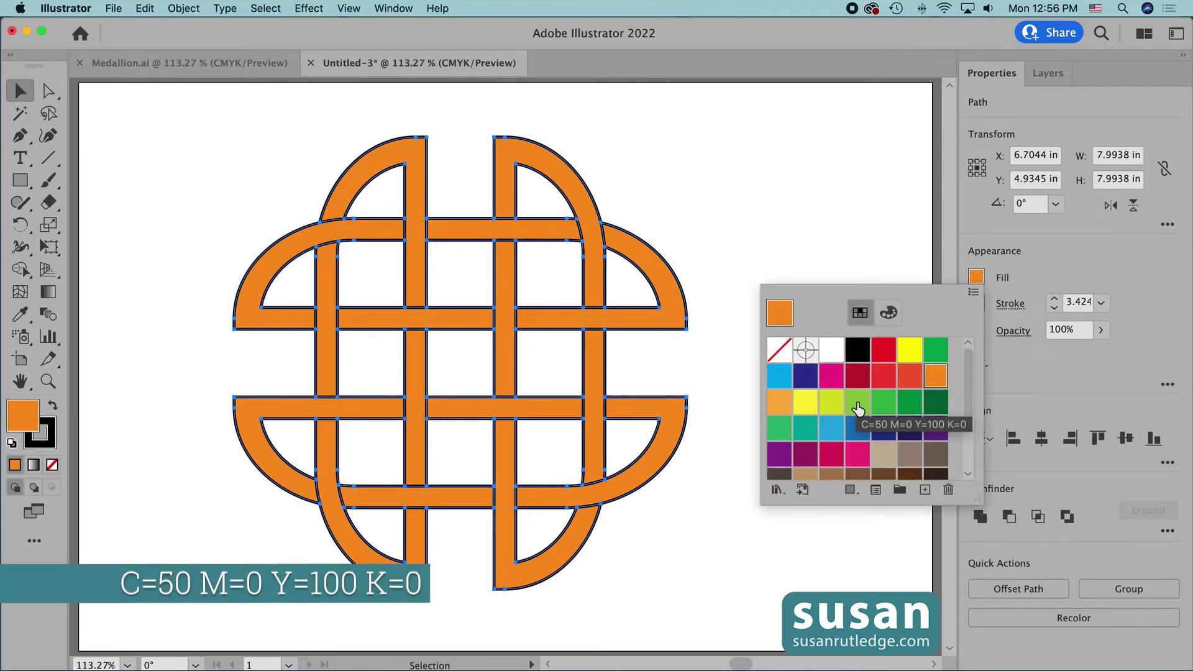
click(857, 402)
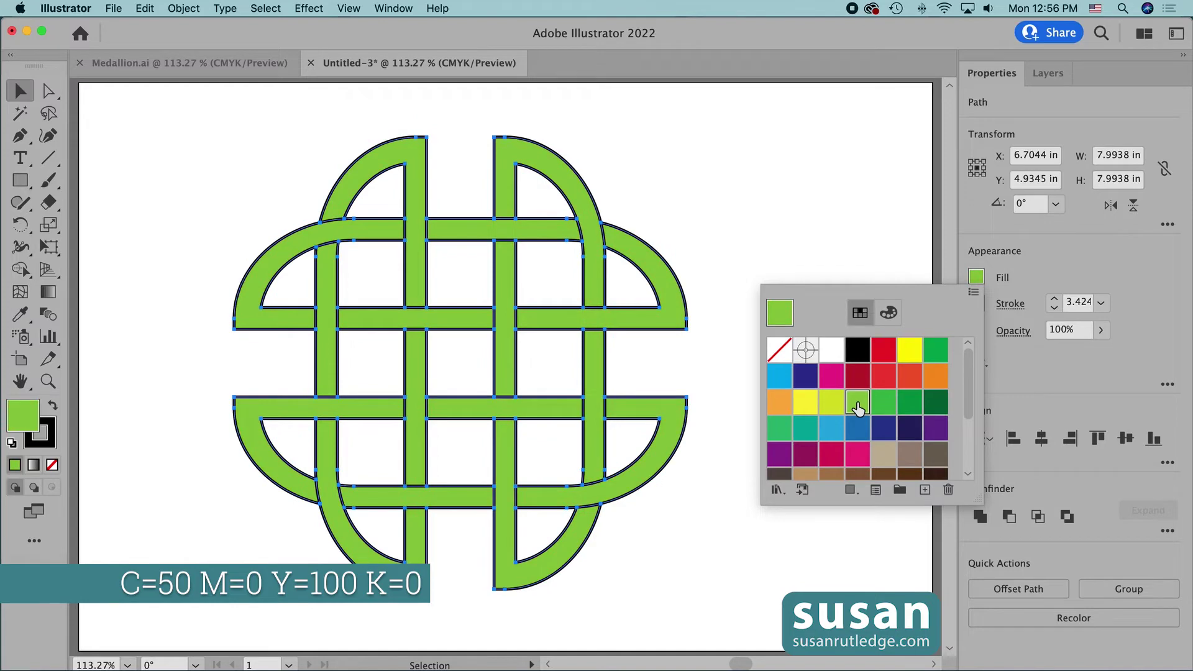
click(834, 231)
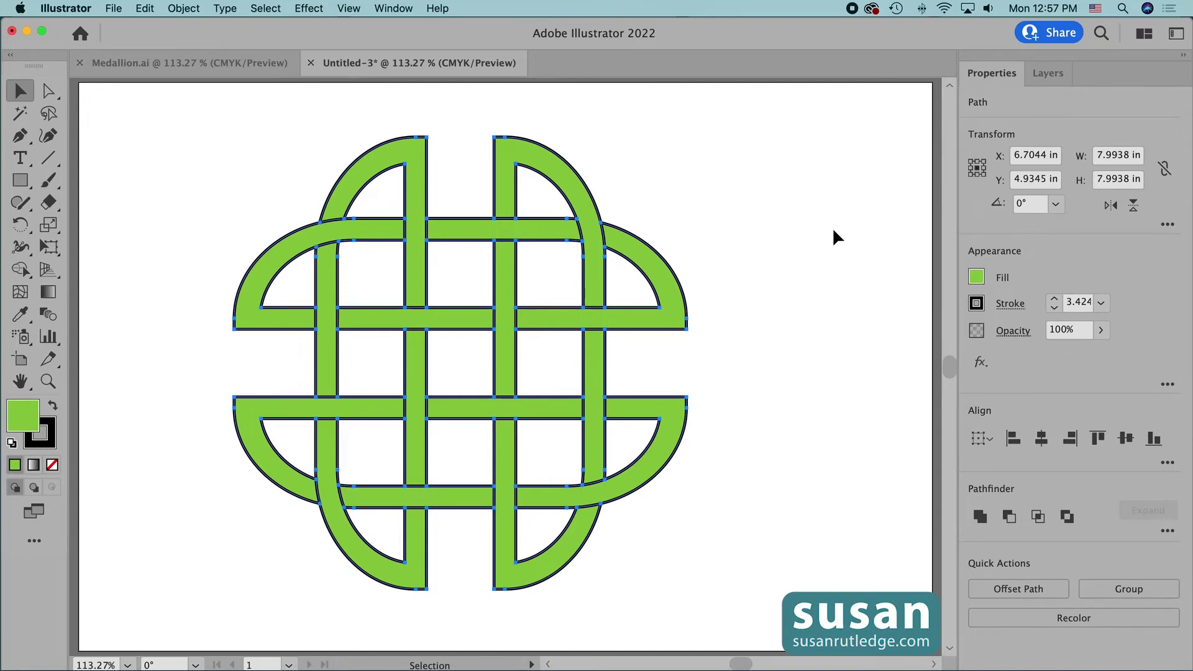
- Group all knot pieces and scale the group uniformly to 35%, including strokes
drag(203, 112, 735, 591)
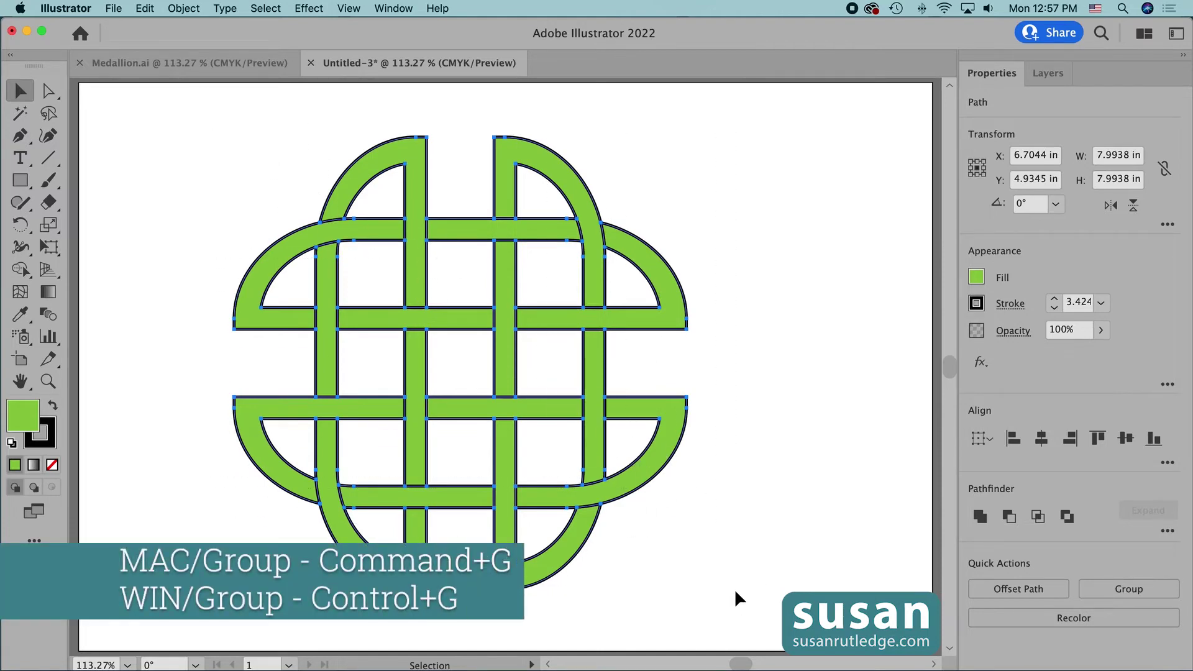
key(super+g)
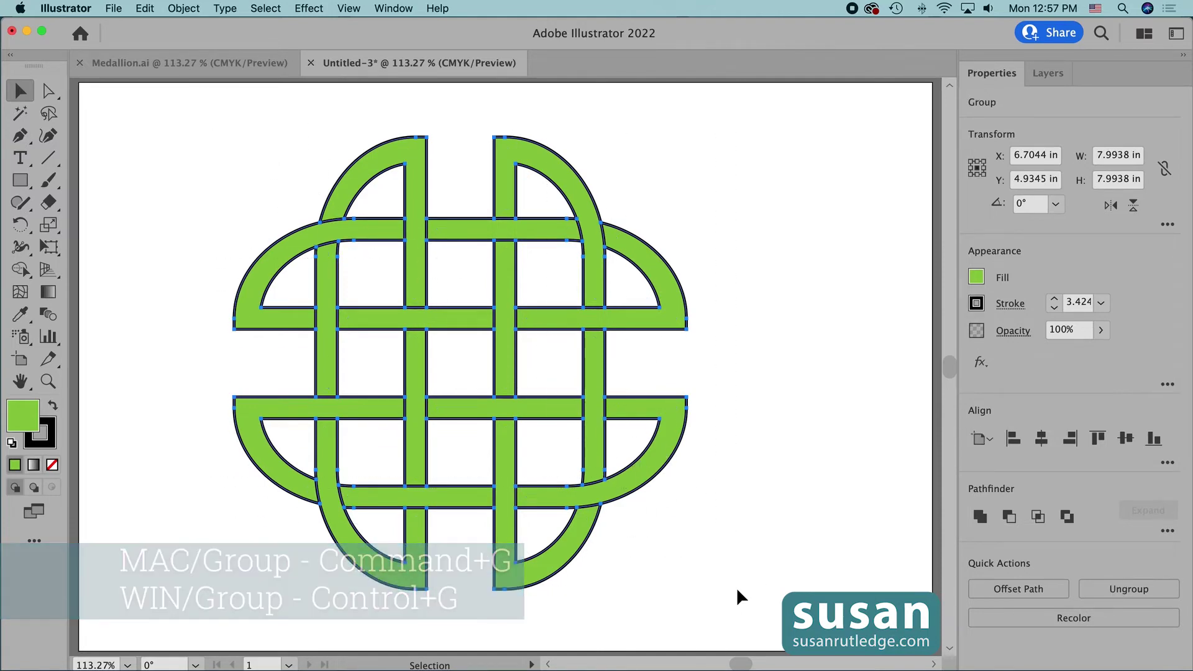
click(184, 8)
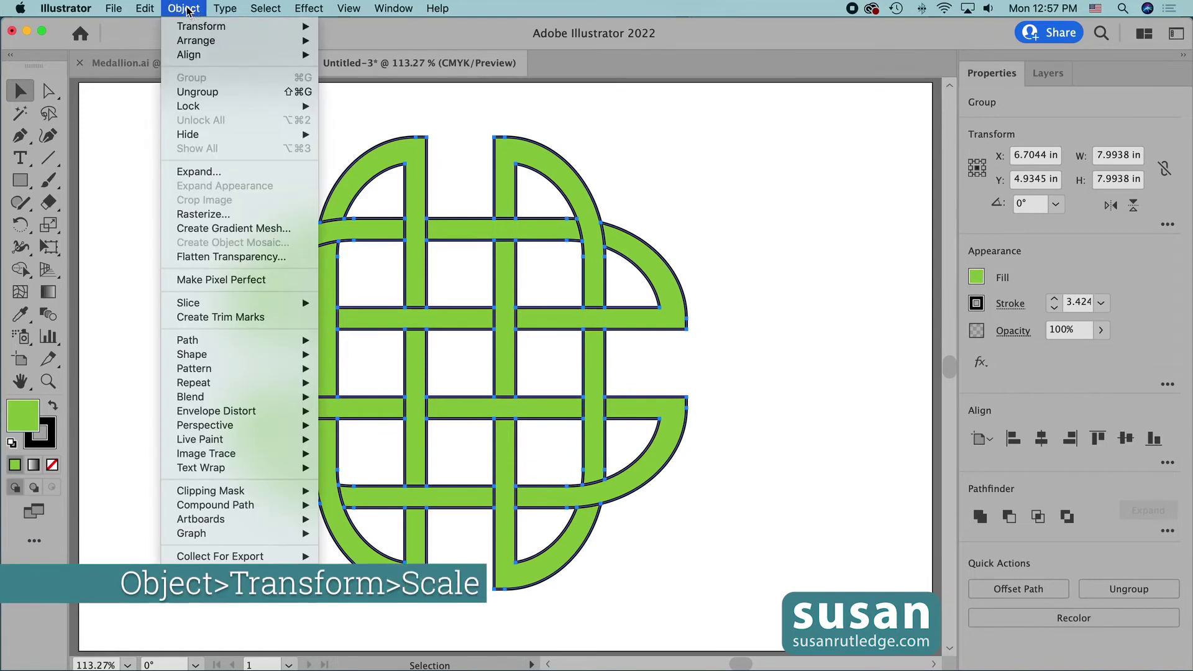
mouse_move(185, 26)
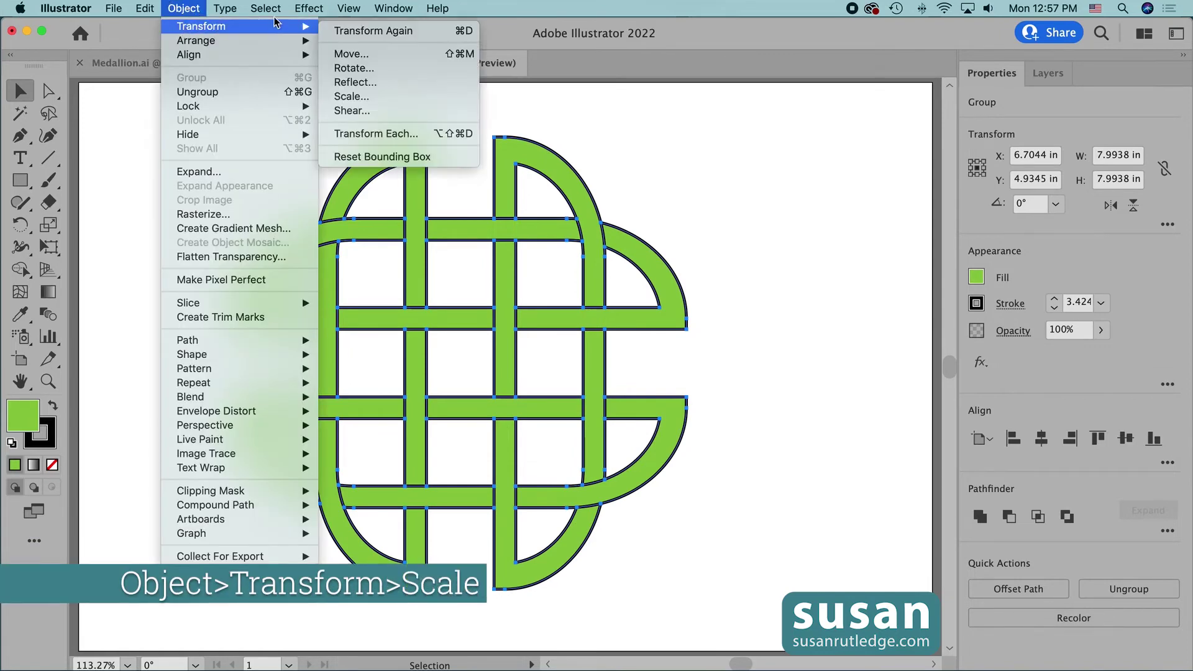
click(351, 96)
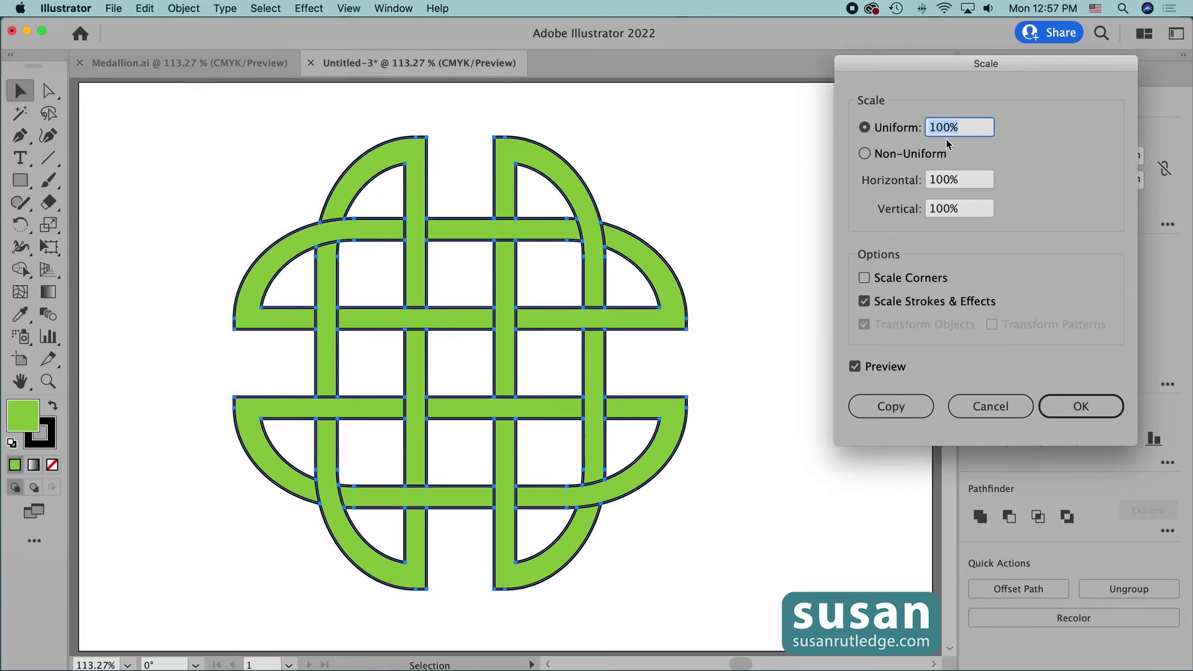
click(876, 311)
click(876, 312)
key(Up)
key(Up)
key(Down)
key(Down)
key(Down)
key(Down)
key(Down)
key(Down)
key(Down)
key(Down)
key(Down)
key(Down)
key(Down)
key(Down)
key(Down)
key(Down)
key(Down)
key(Down)
key(Down)
key(Down)
key(Down)
key(Down)
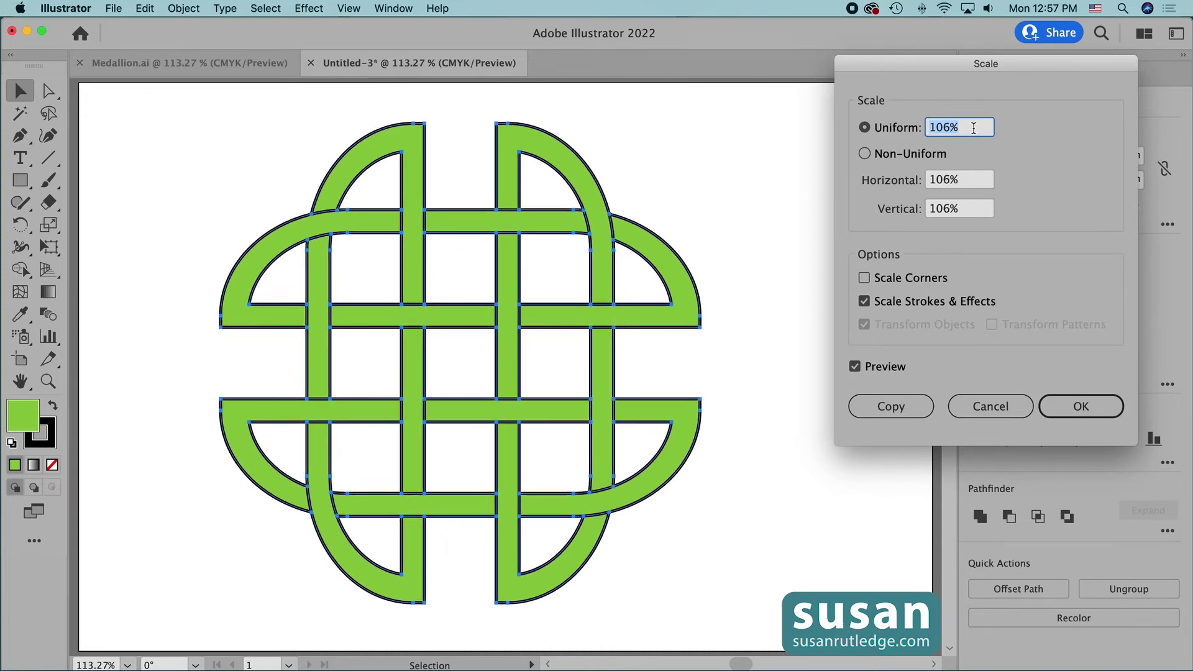
key(Down)
key(Down)
key(Down)
key(Down)
key(Down)
key(Down)
key(Down)
key(Down)
key(Down)
key(Down)
key(Down)
key(Down)
key(Down)
key(Down)
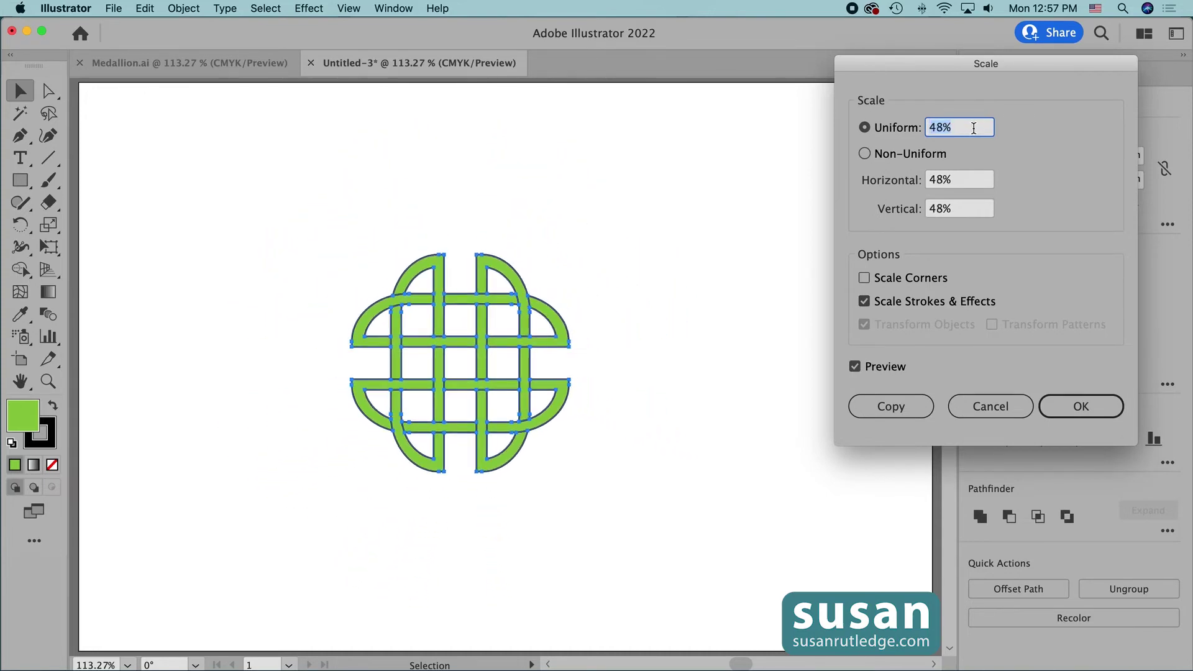
key(Down)
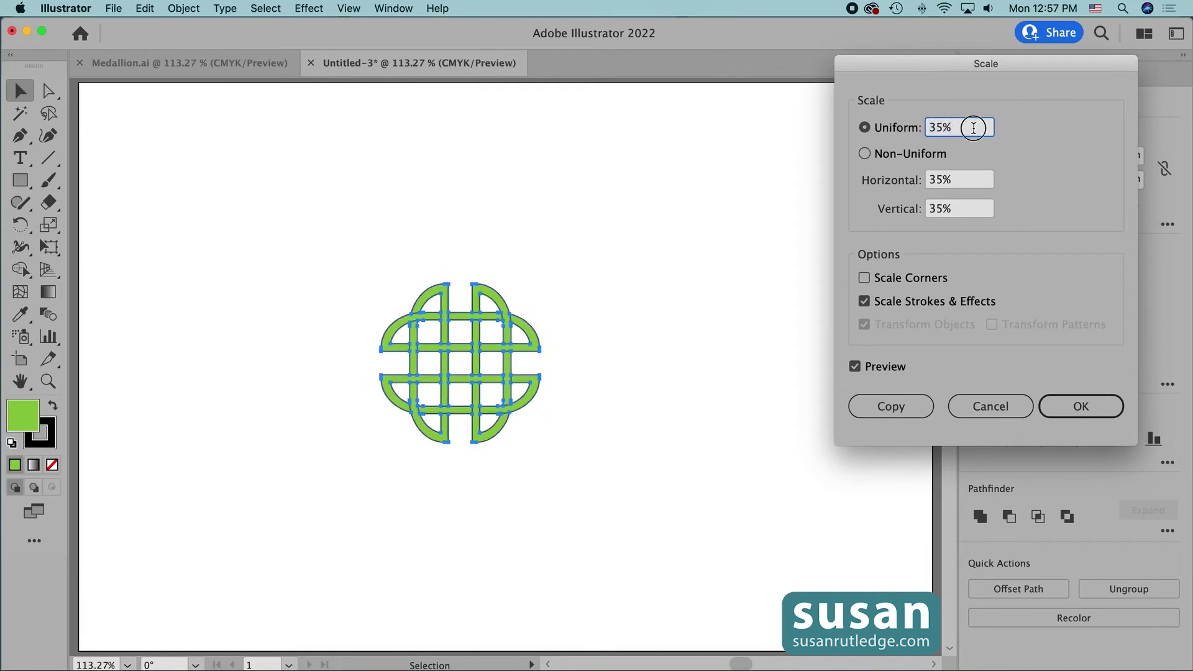
click(1081, 409)
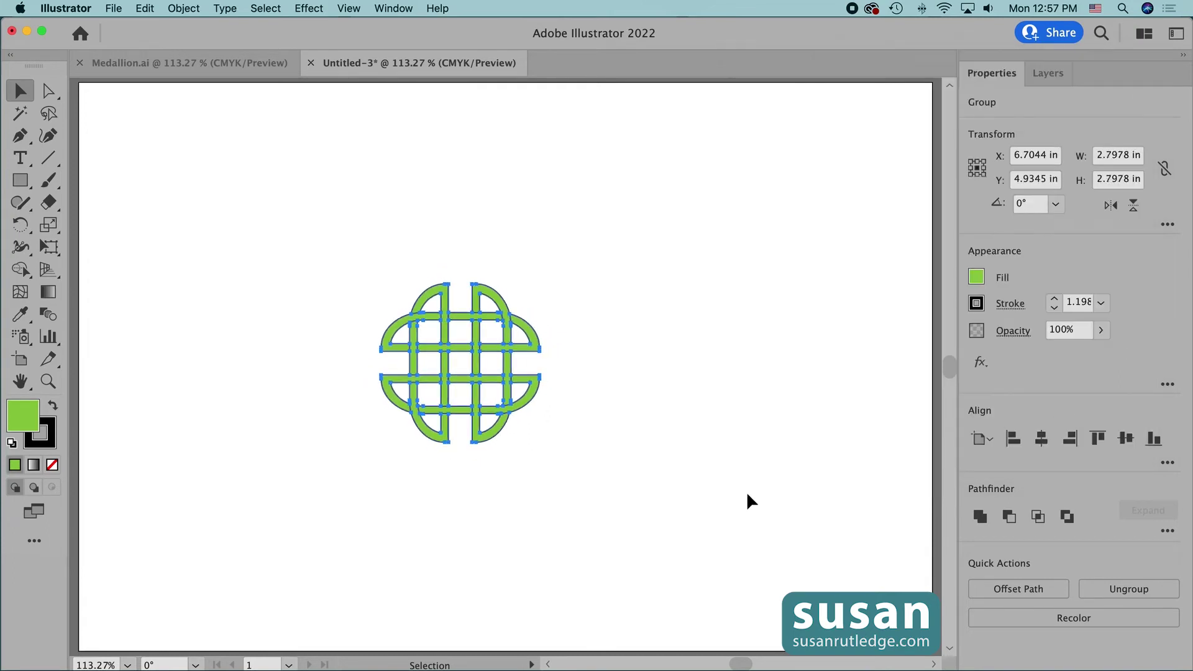
- Dock the Swatches panel, add the knot as a pattern swatch, and move the artwork top-left
click(392, 9)
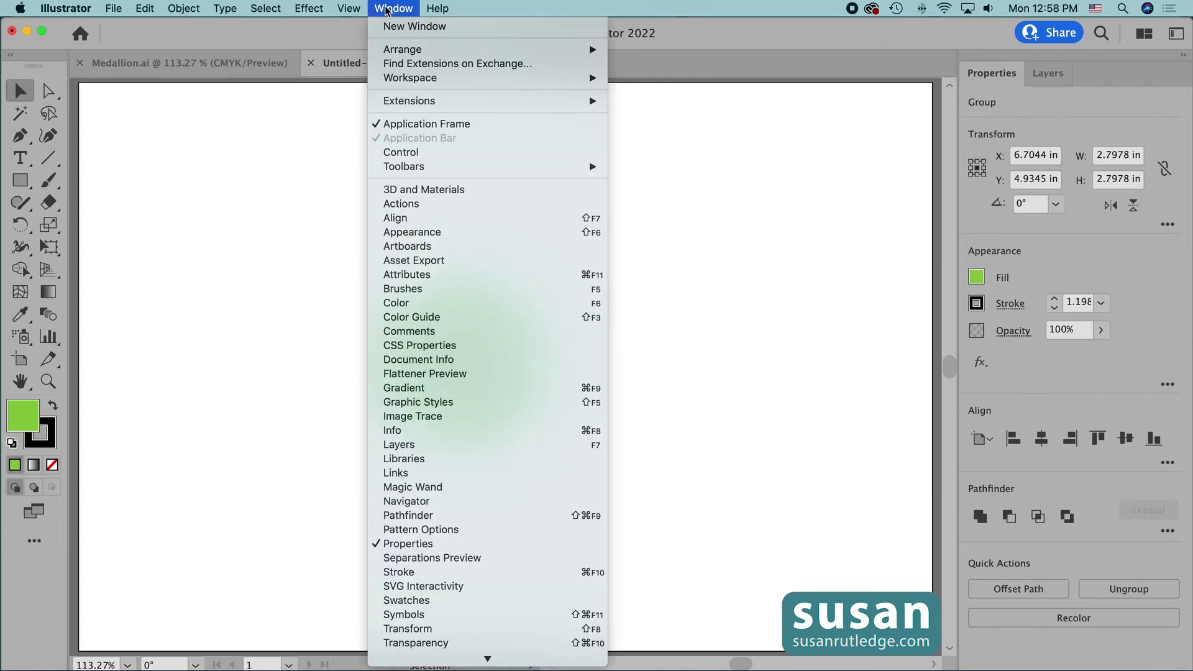
click(452, 601)
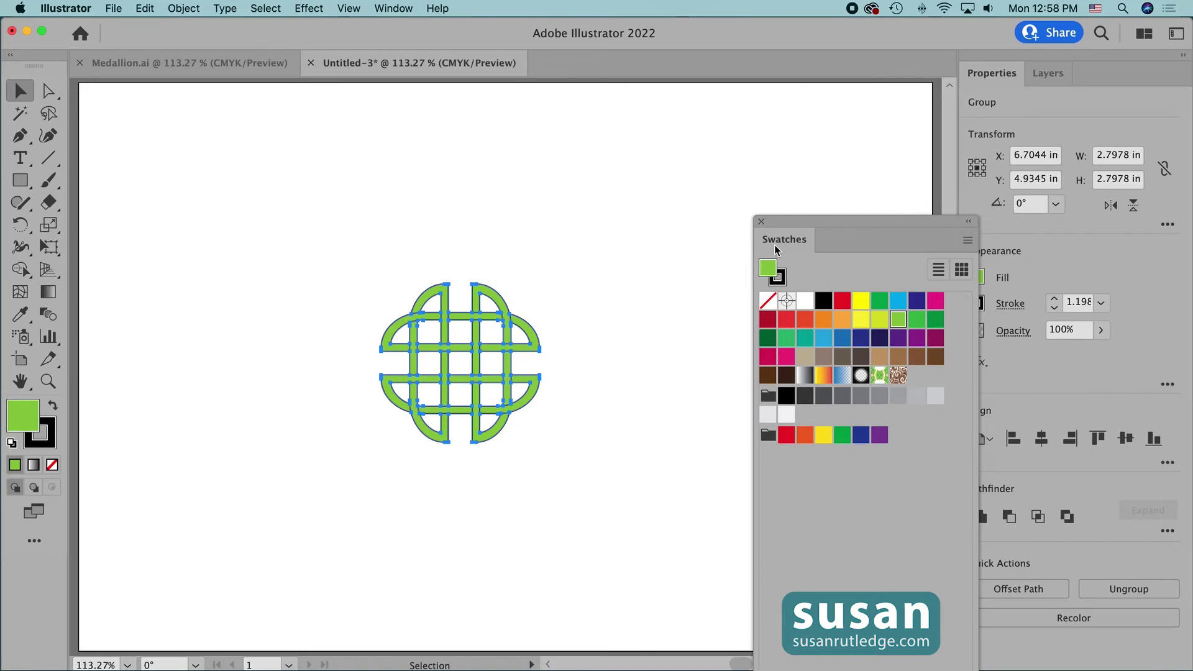
drag(774, 244, 1099, 81)
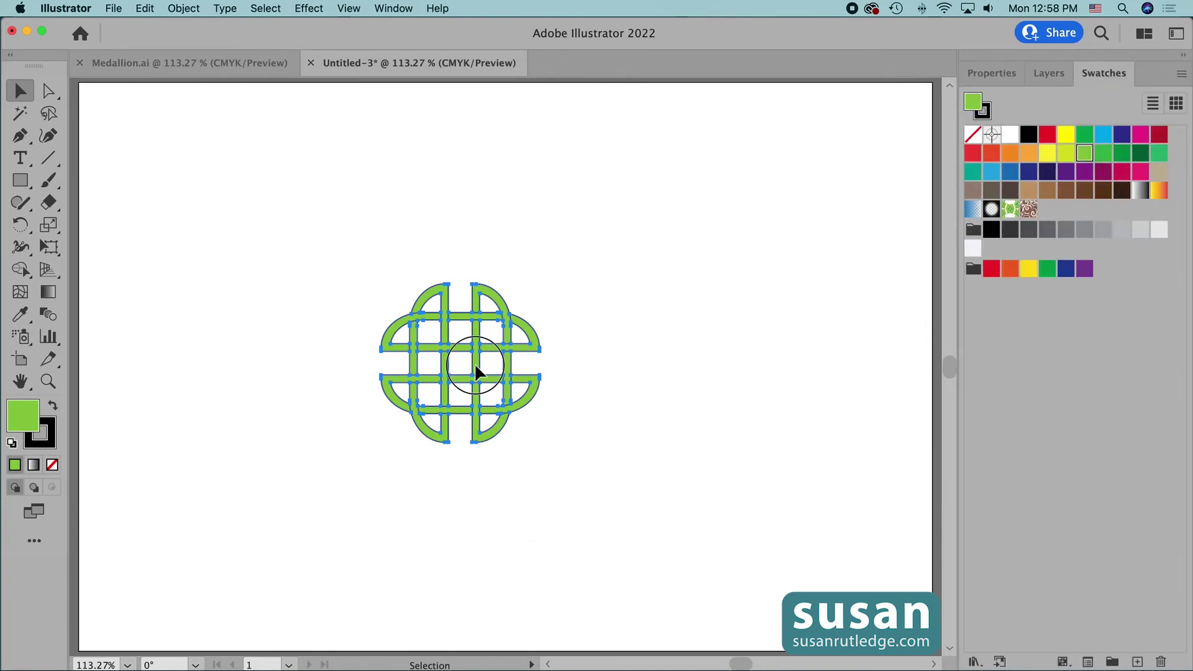
drag(475, 367, 1053, 214)
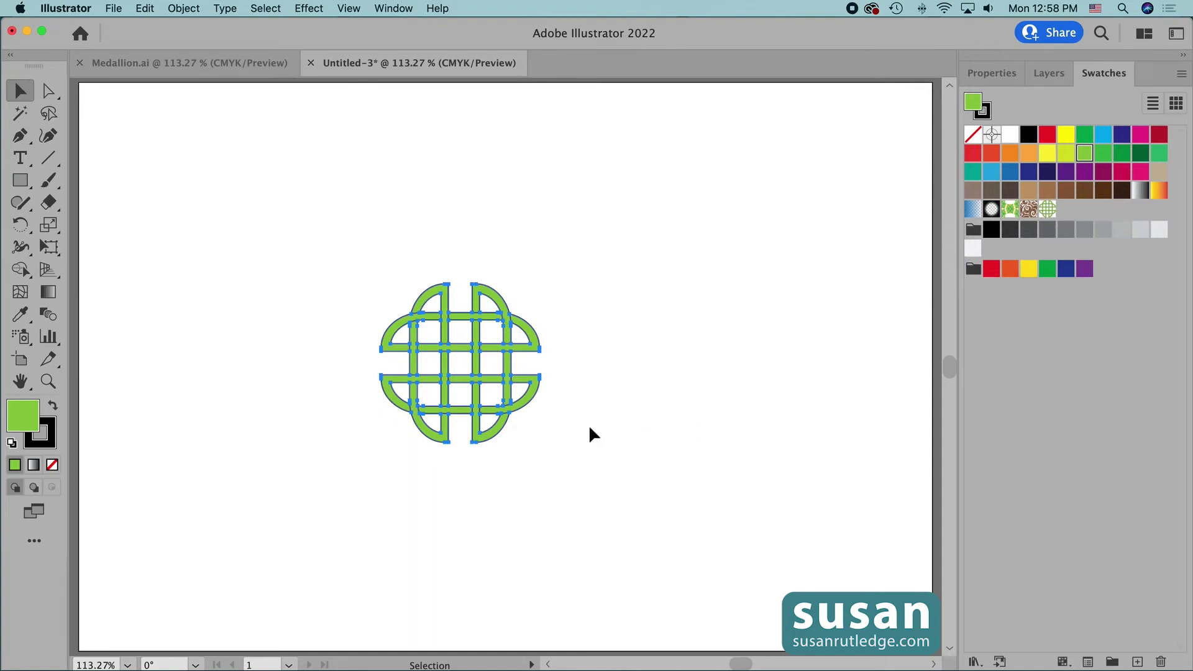
drag(473, 360, 192, 178)
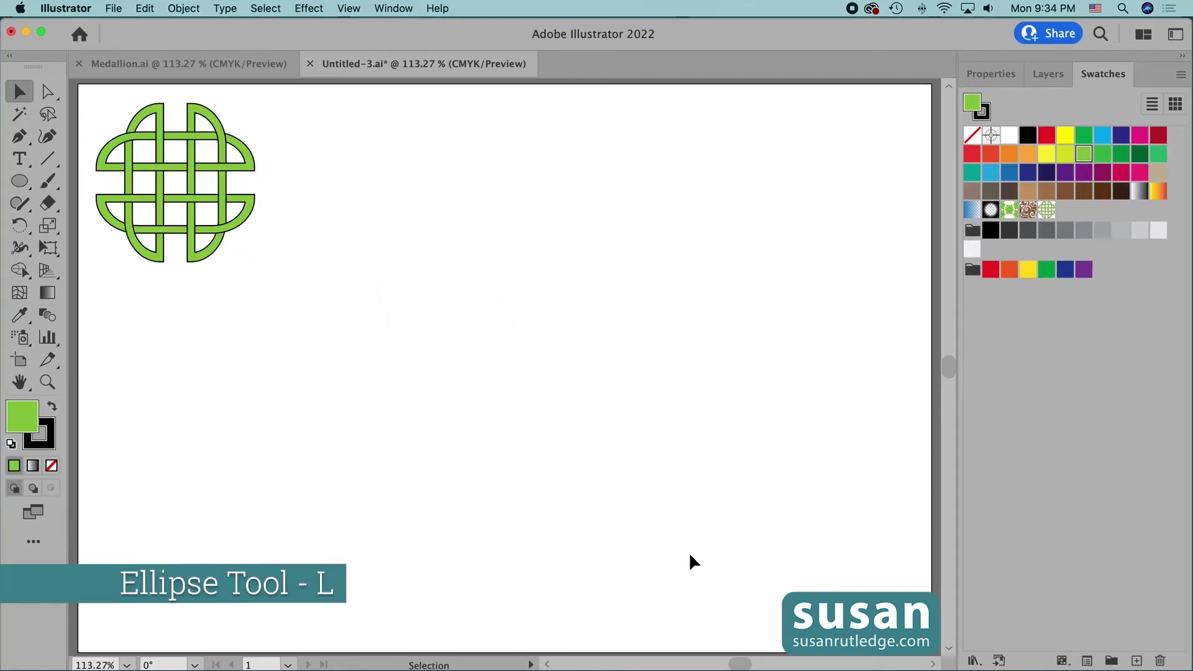
- Draw a large circle from the page centre and fill it with the knot pattern swatch
key(l)
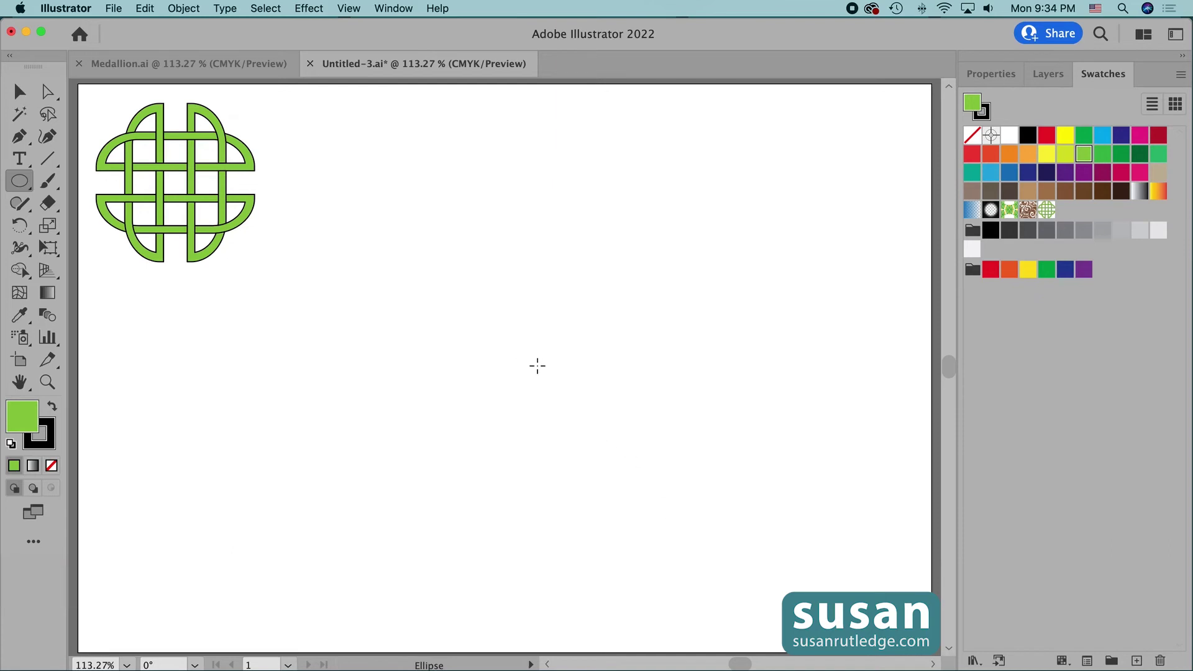
click(537, 366)
drag(536, 366, 731, 587)
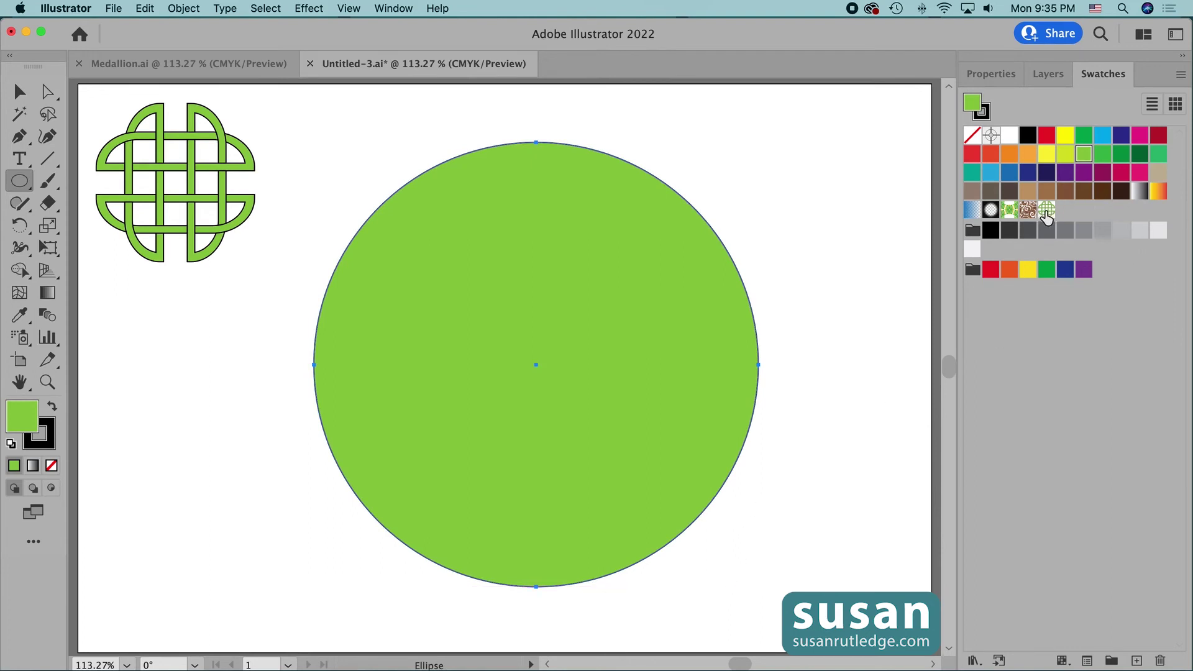
click(1046, 213)
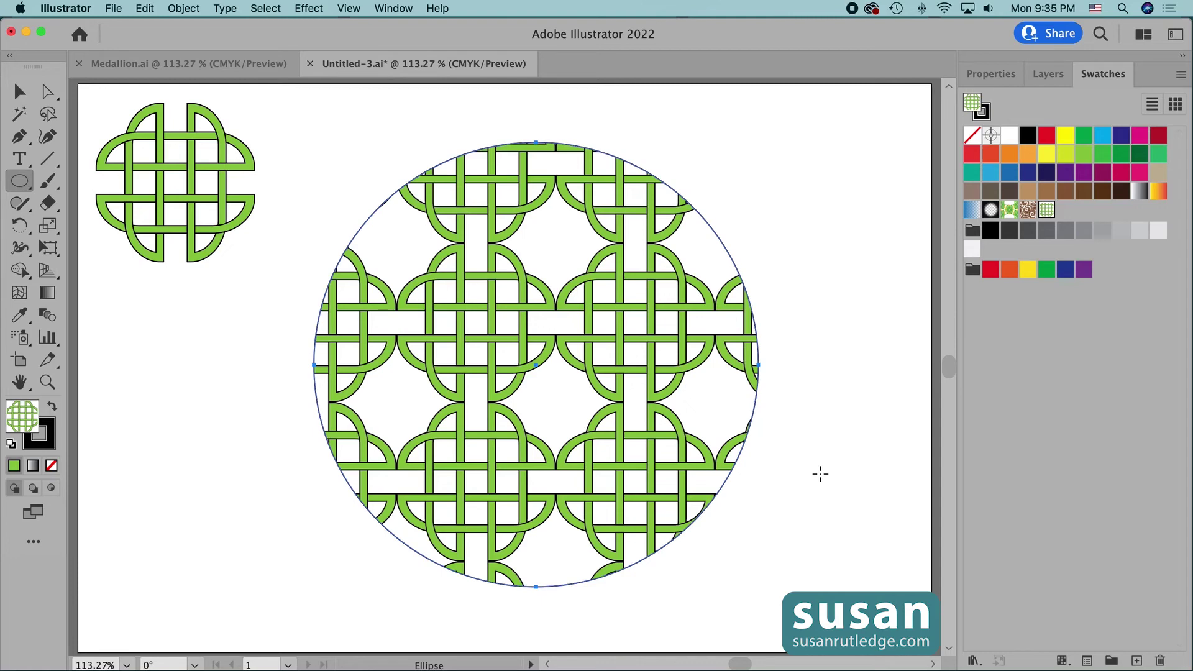
- Scale only the knot pattern to 50% uniformly, with Transform Objects unchecked
click(182, 9)
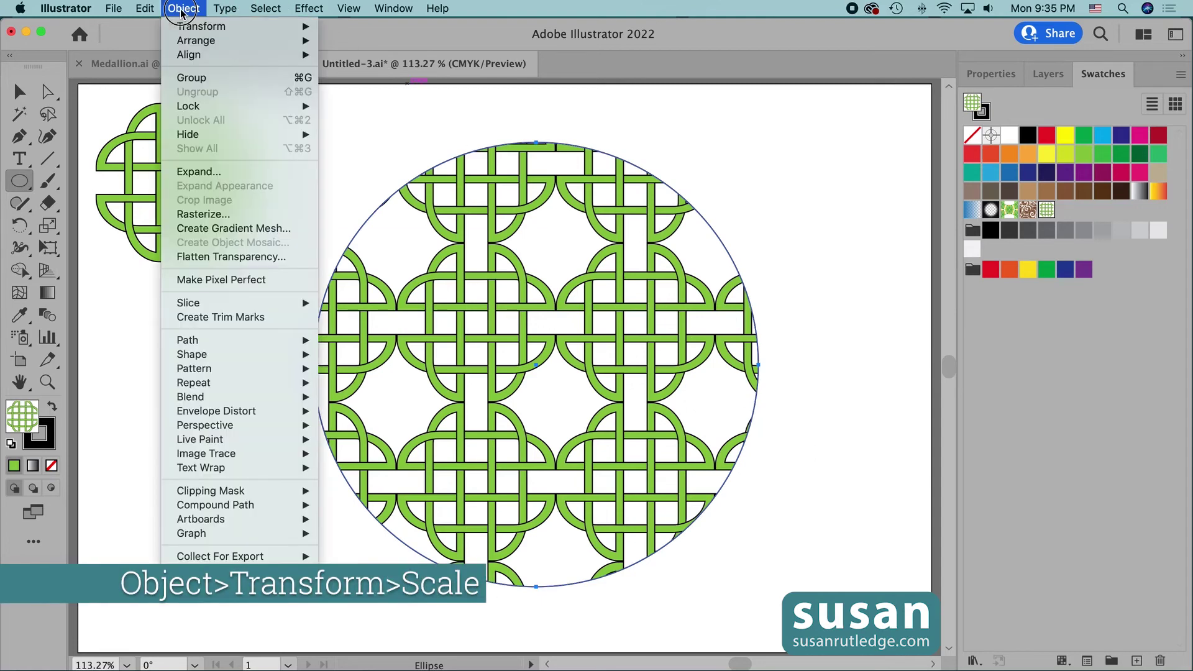
mouse_move(189, 27)
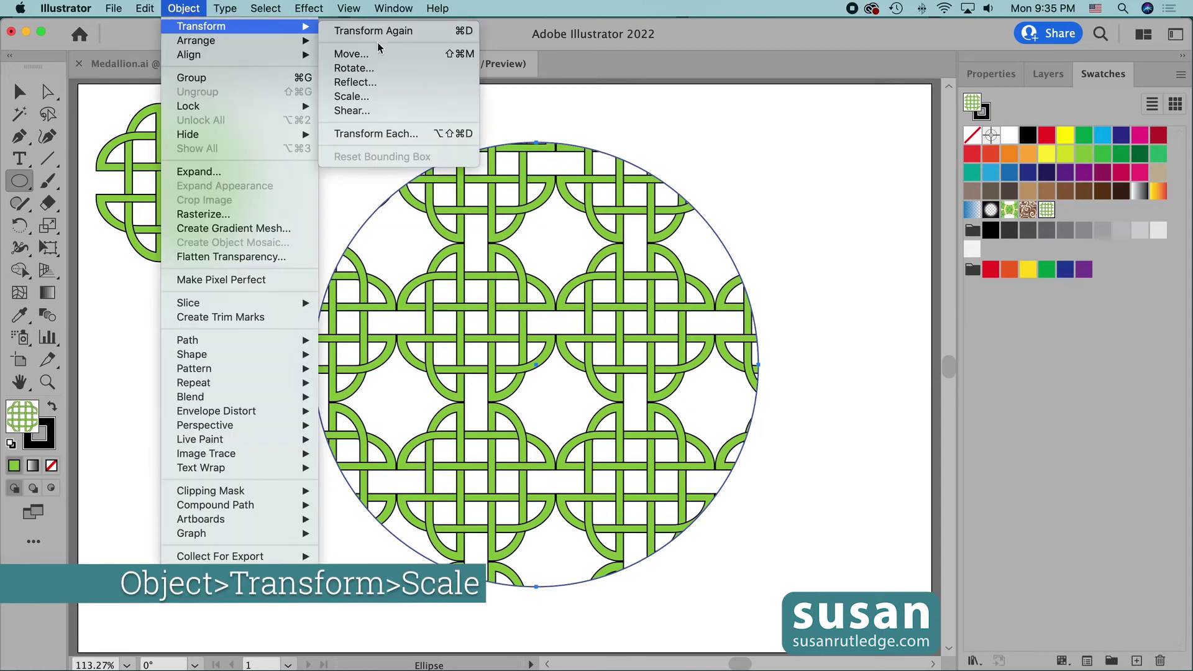
click(358, 97)
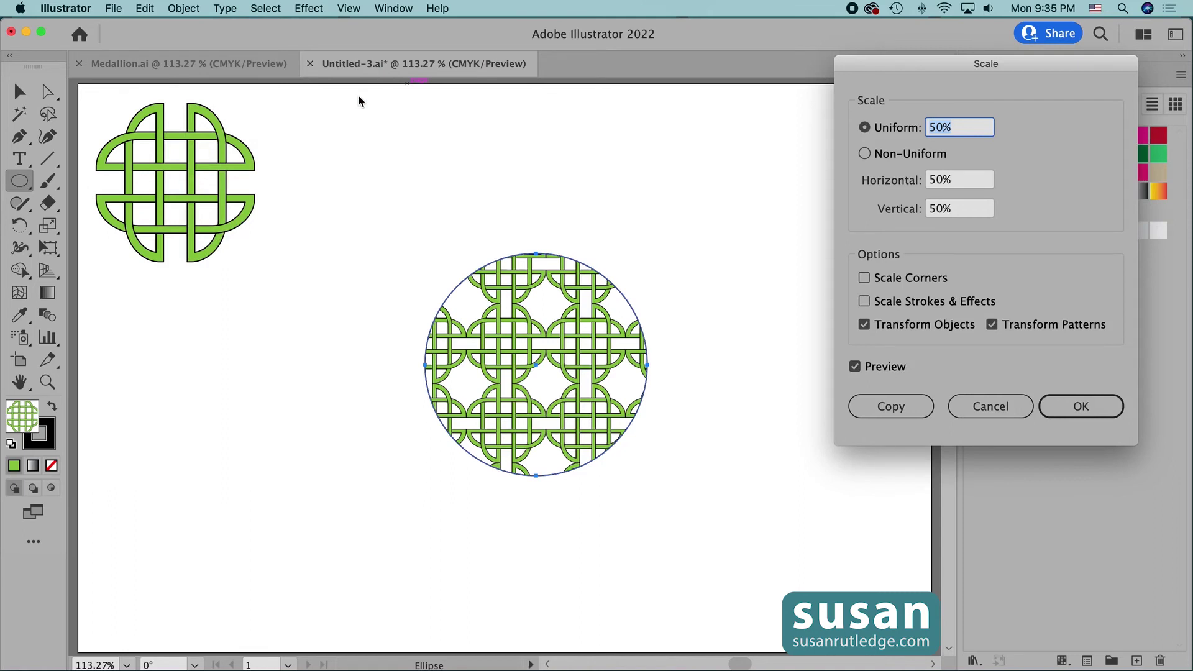
click(866, 328)
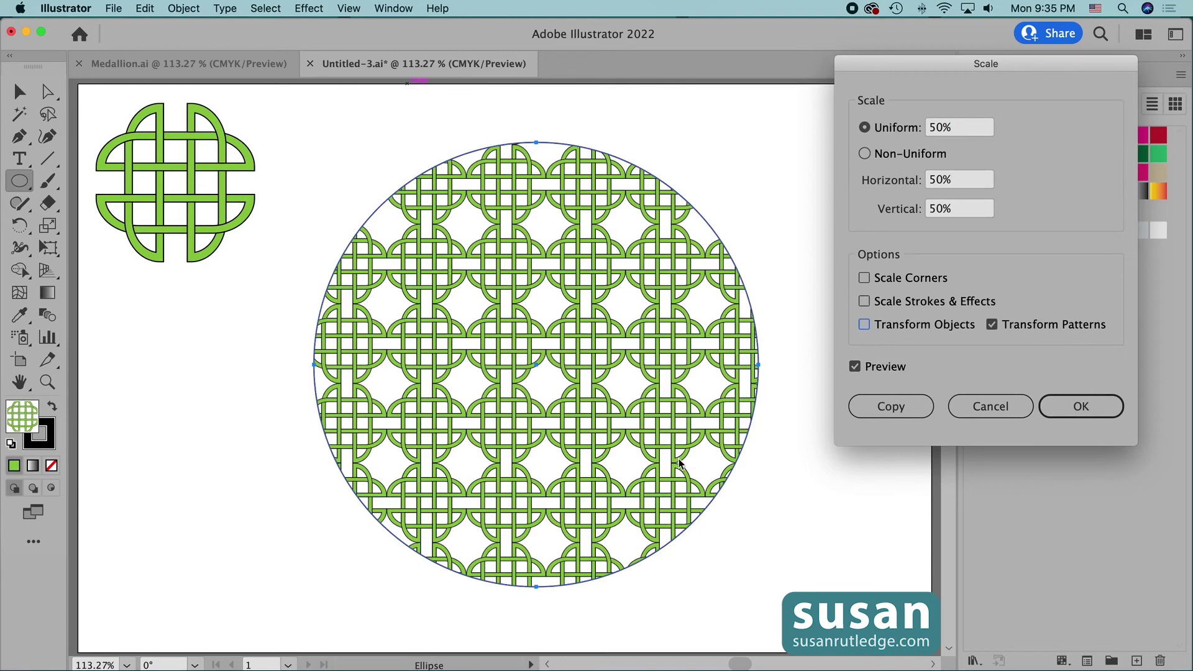
click(1081, 406)
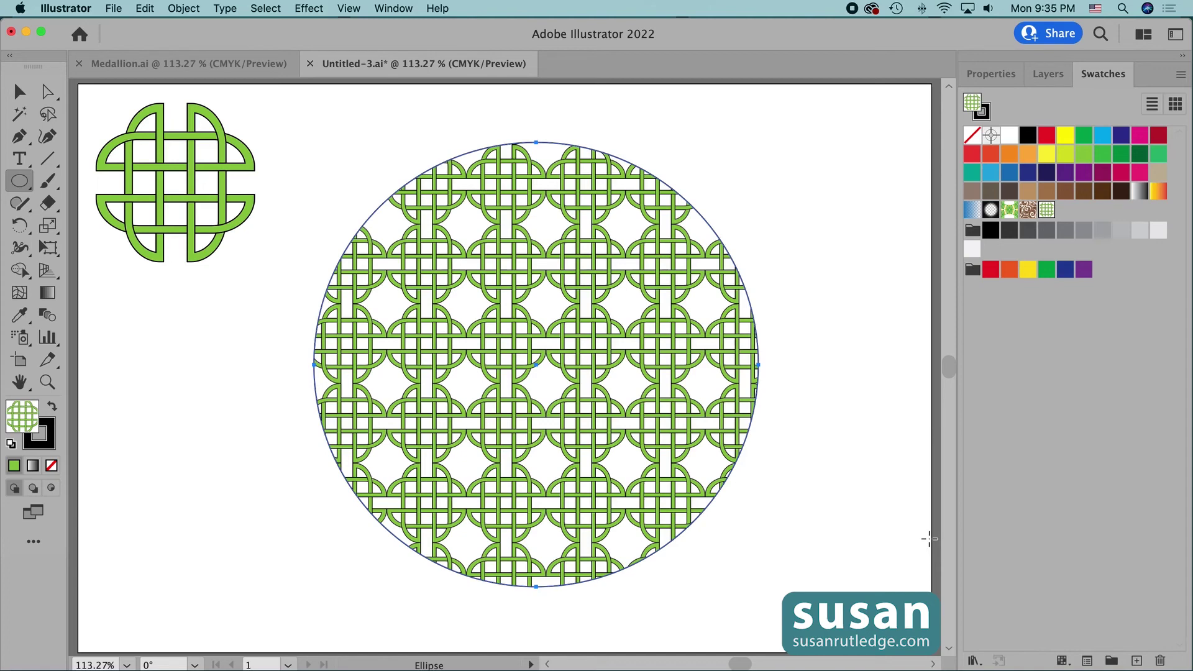
- Rotate only the circle's knot pattern by a 45° angle using Transform Patterns
click(184, 9)
mouse_move(192, 26)
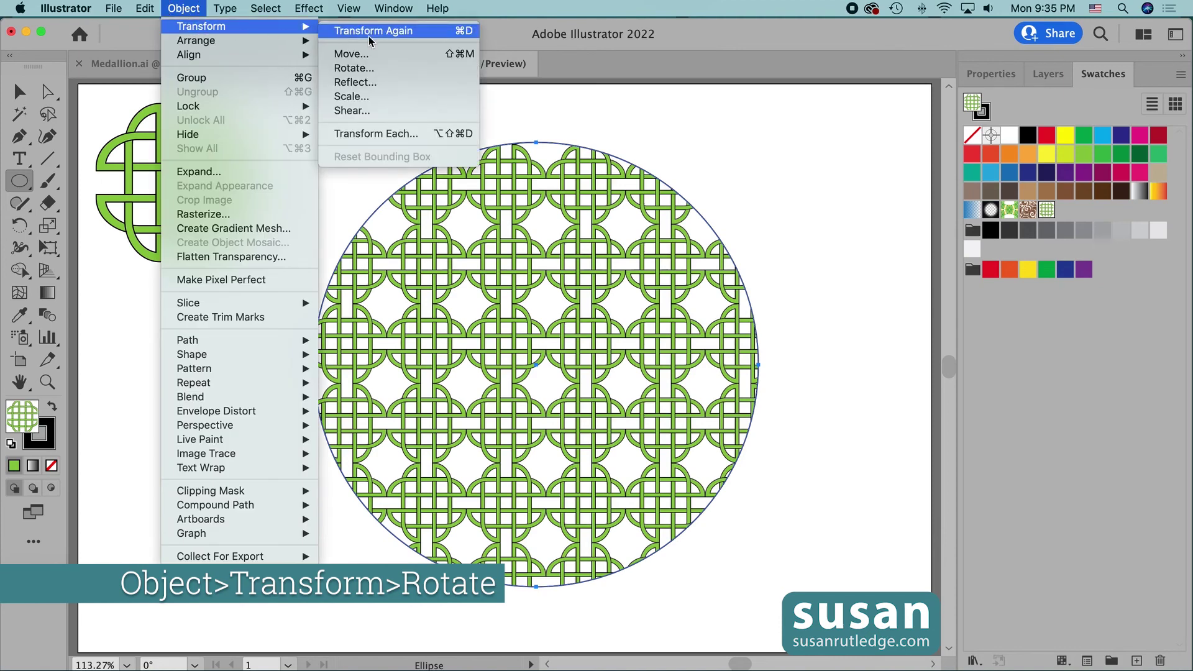
click(359, 69)
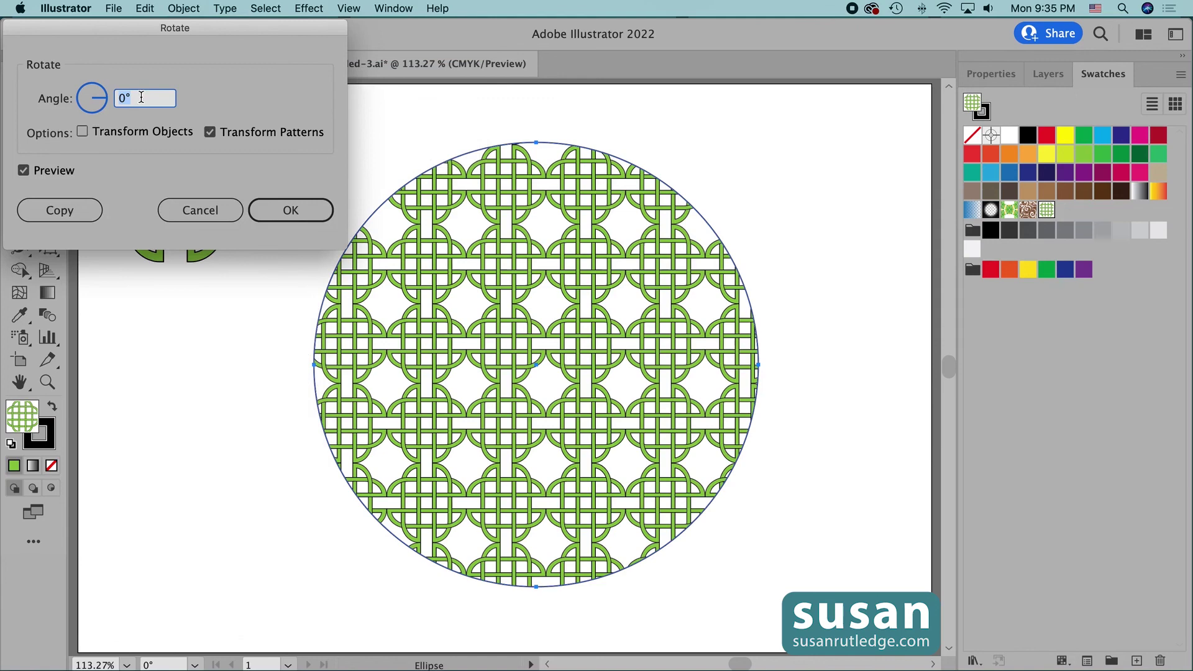
mouse_move(100, 97)
mouse_down()
mouse_move(87, 98)
mouse_move(114, 99)
mouse_up()
text(45)
click(277, 211)
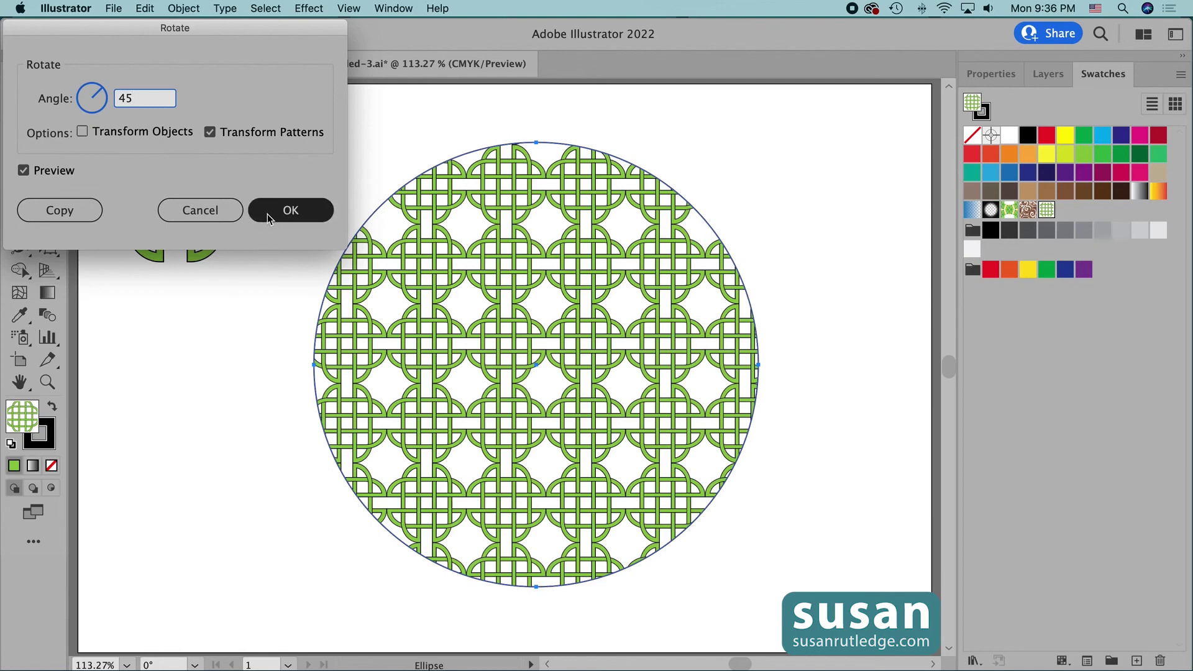